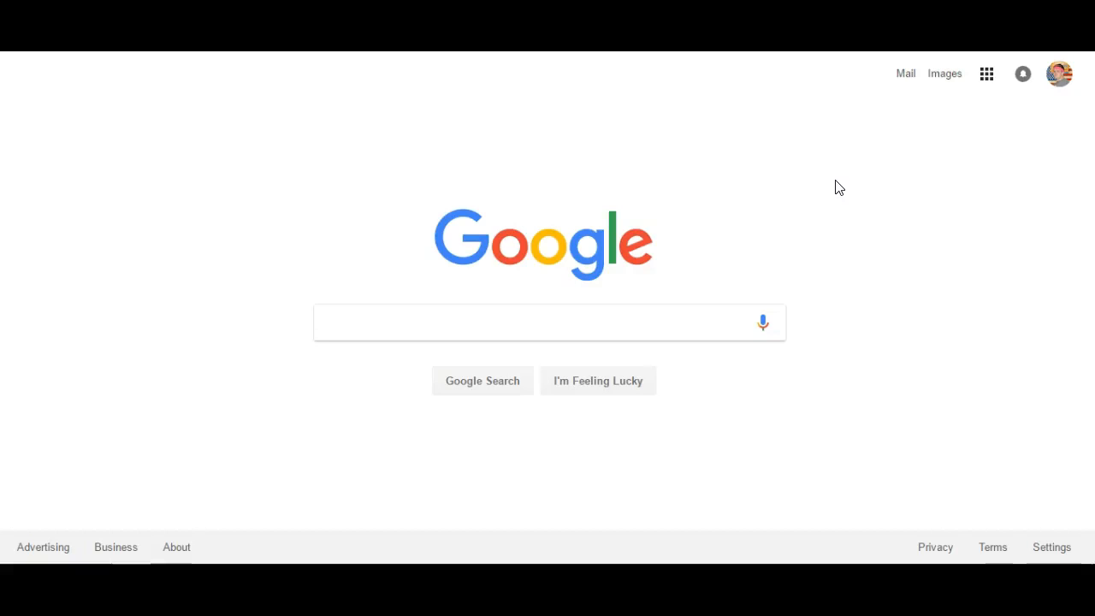
Step: Open Google Sites from the Google apps list on the Search page
click(987, 76)
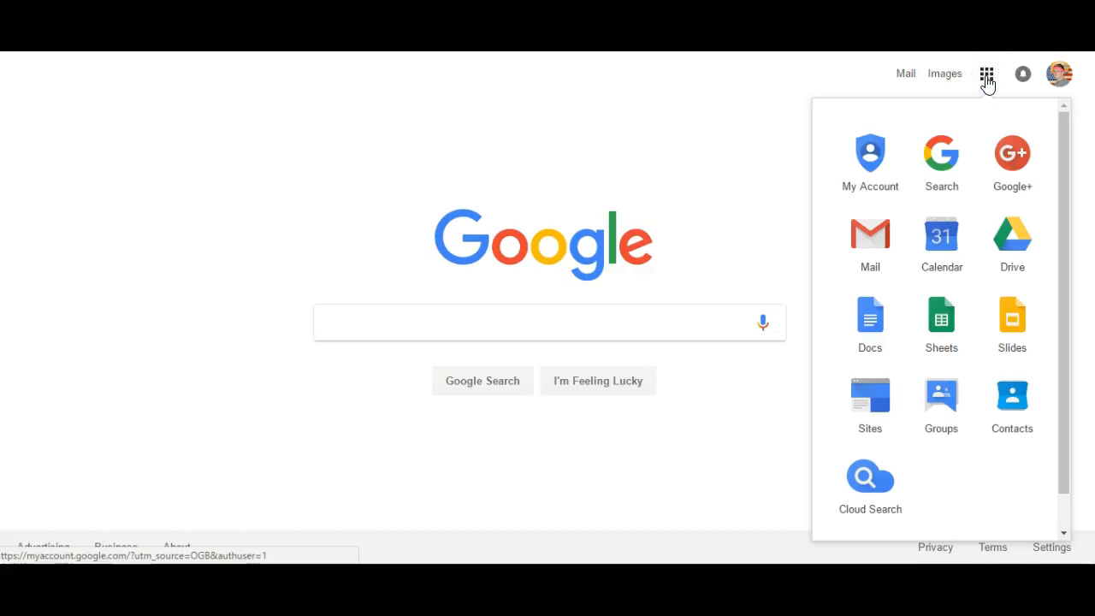
scroll(985, 314, down, 1)
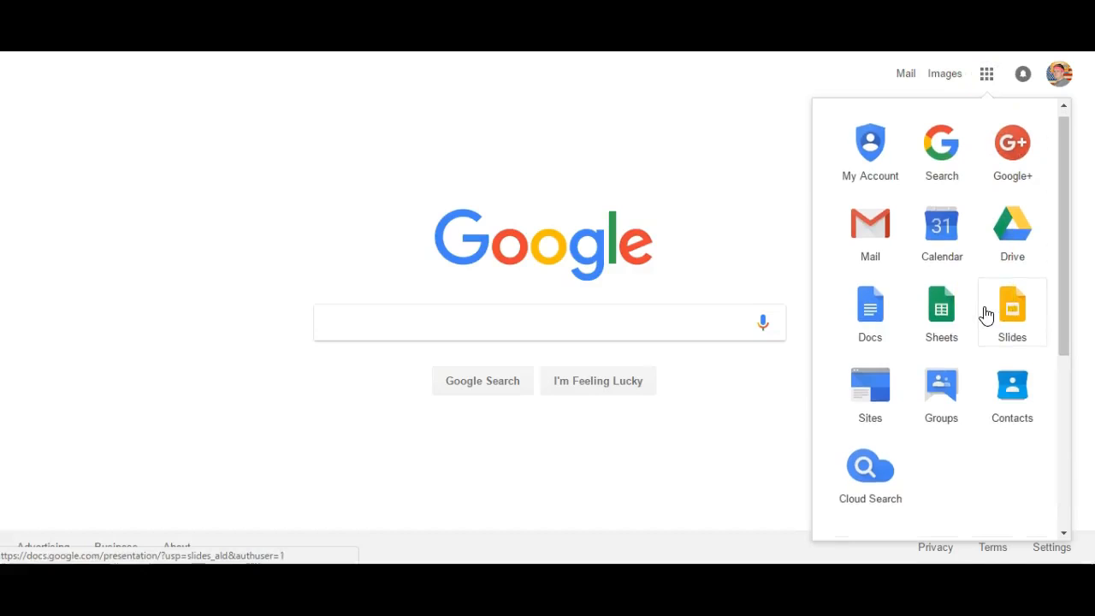
scroll(979, 315, down, 2)
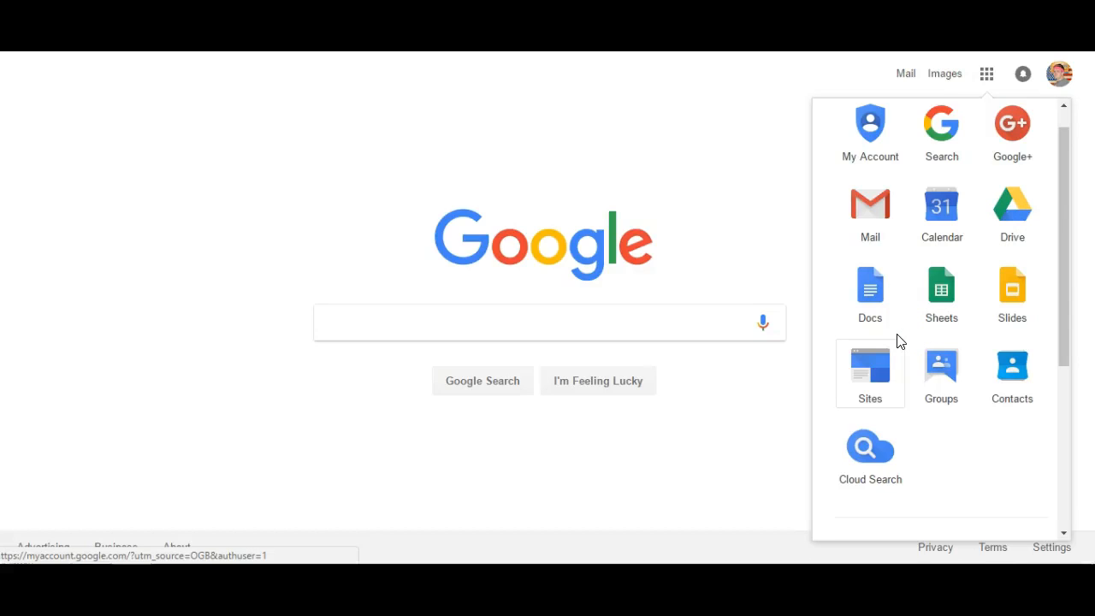
click(887, 361)
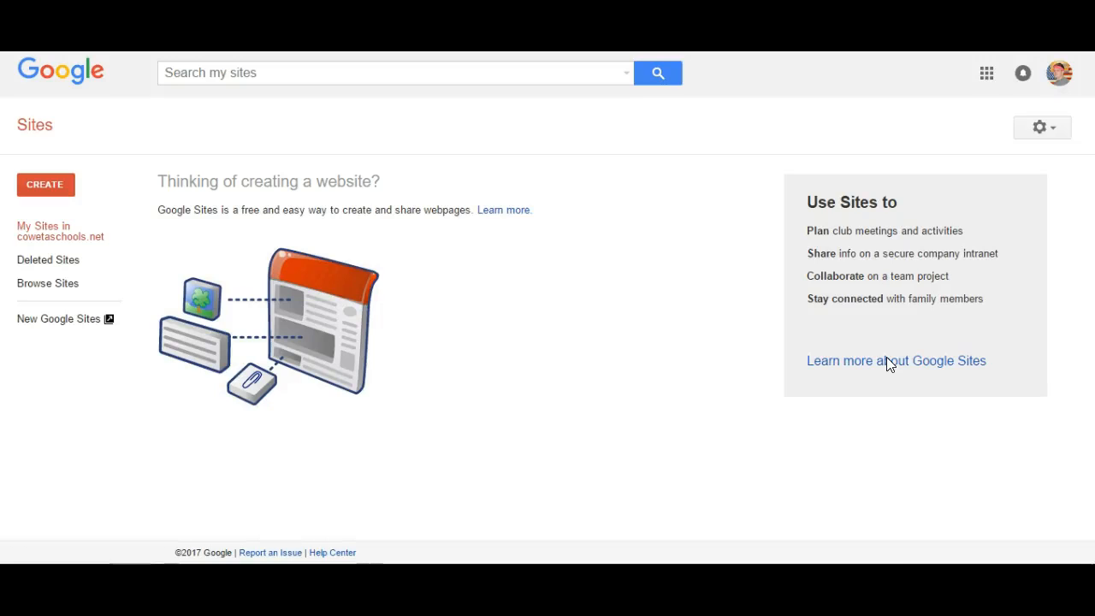
Step: Create a new blank site using the new Sites version
click(65, 184)
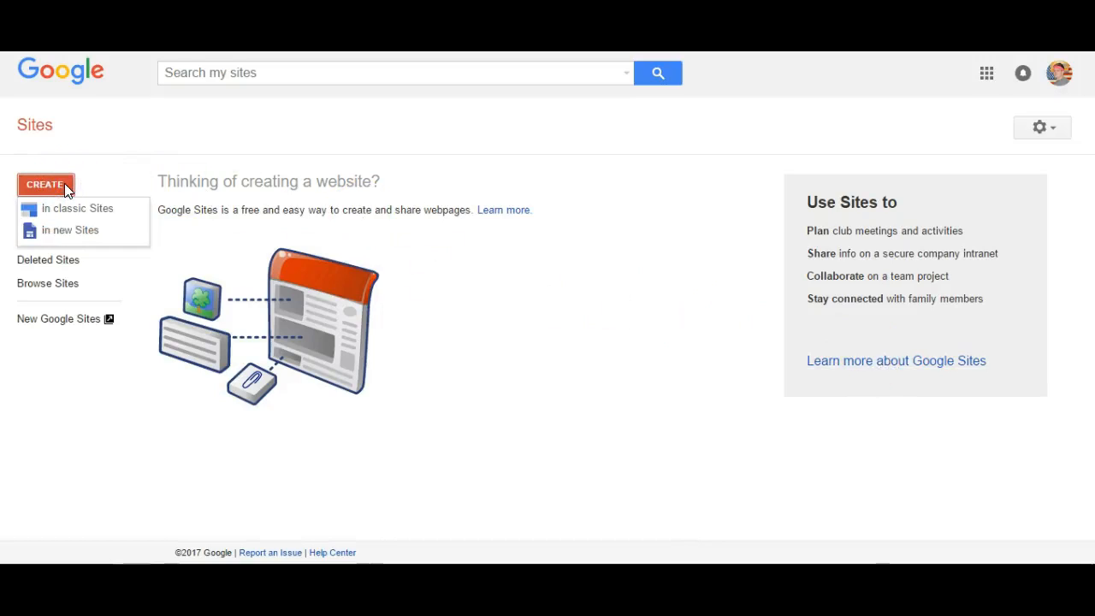
click(61, 238)
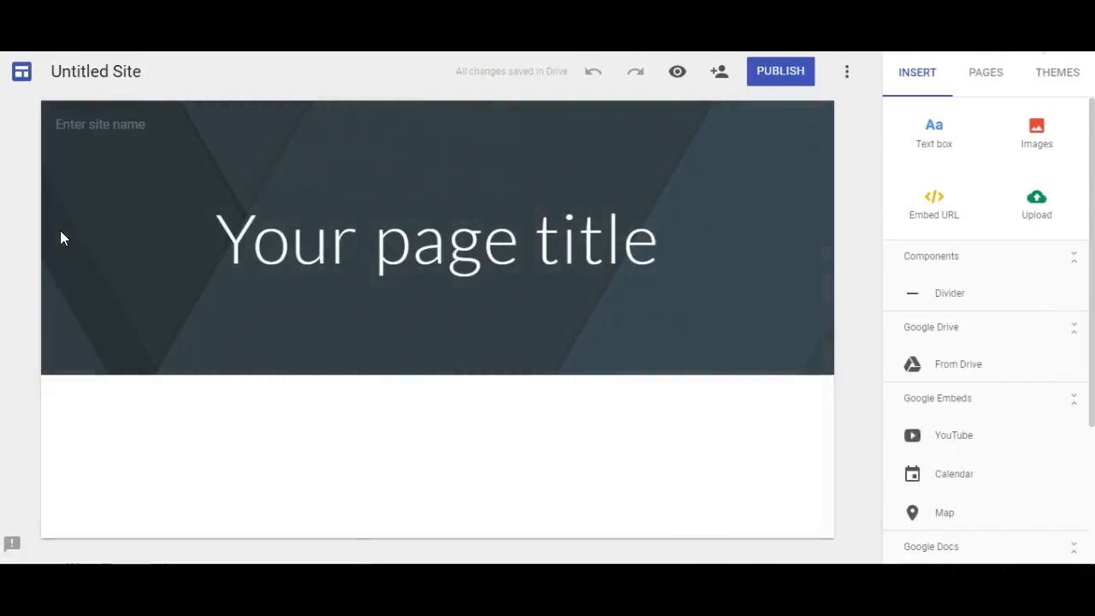
Step: Replace 'Untitled Site' with the owner's portfolio name and bring up the Add editors settings
click(96, 66)
click(96, 68)
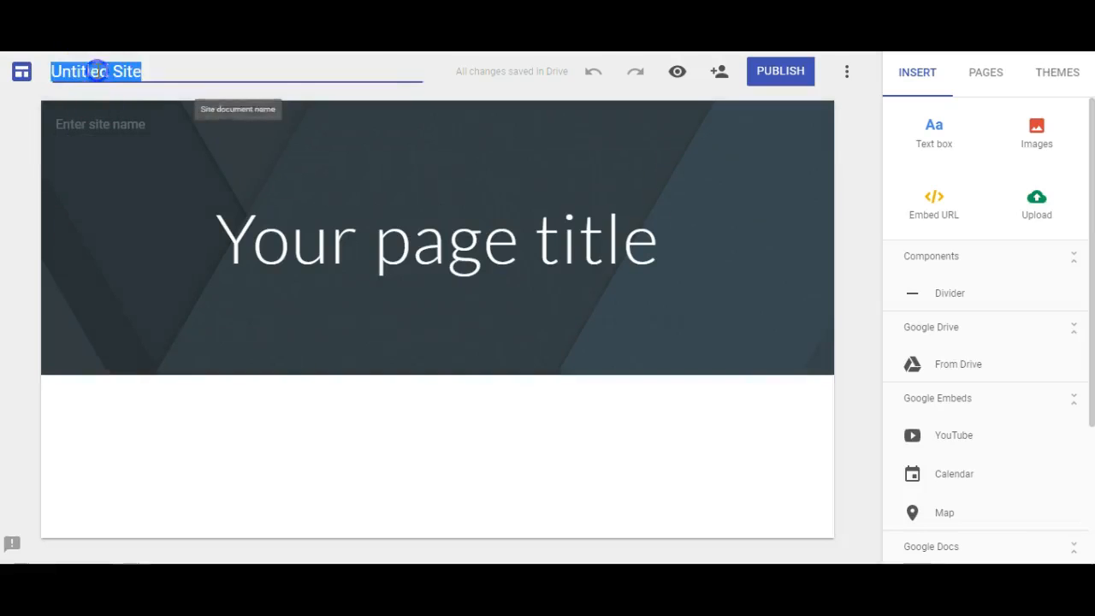
text(Simon)
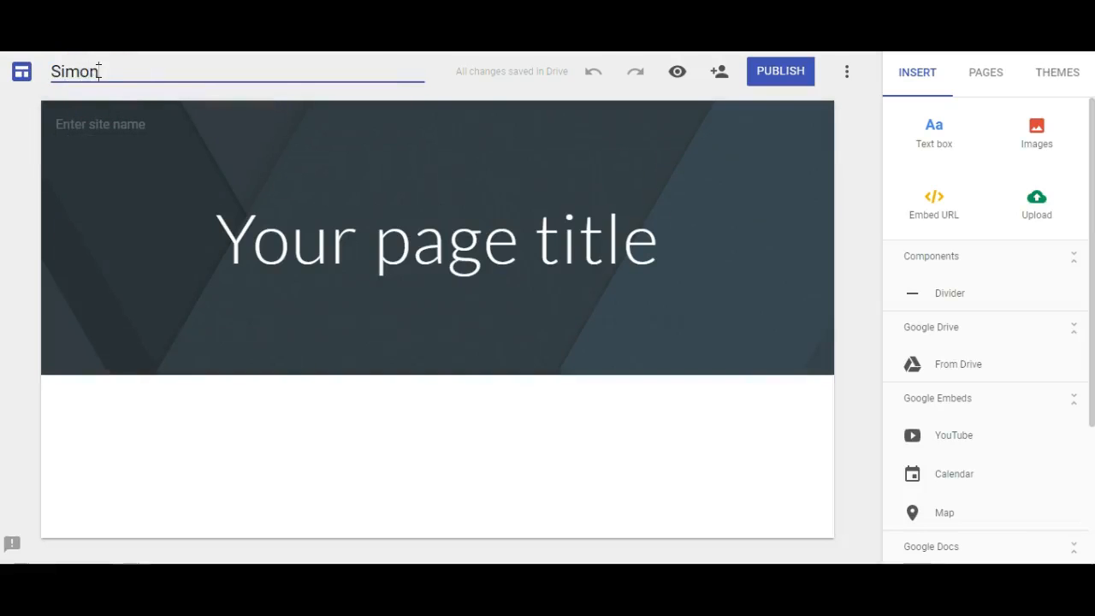
text('s Portfolio)
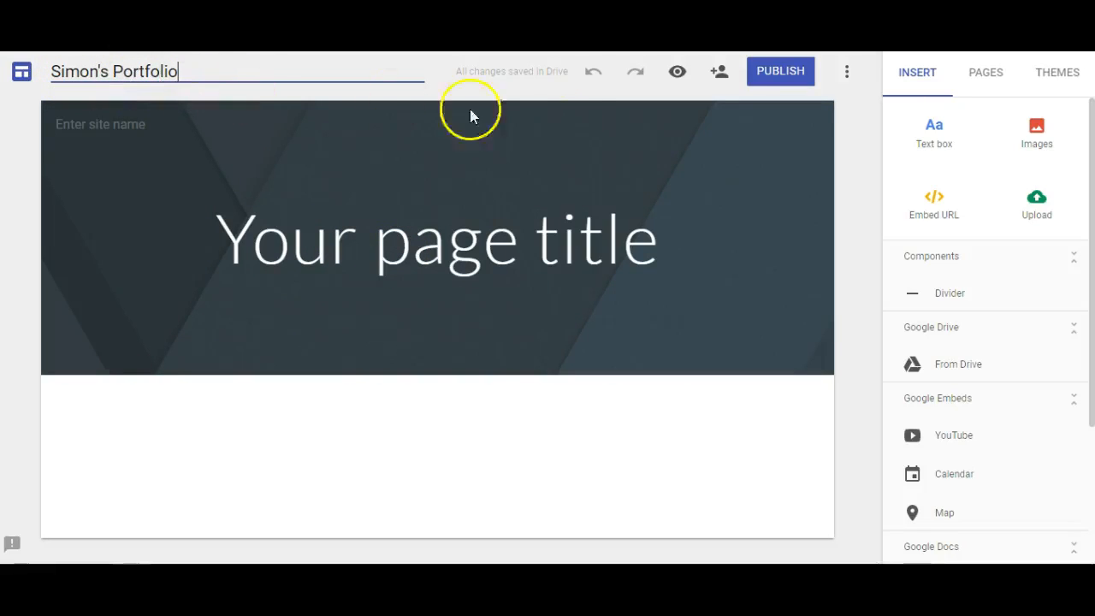
click(721, 78)
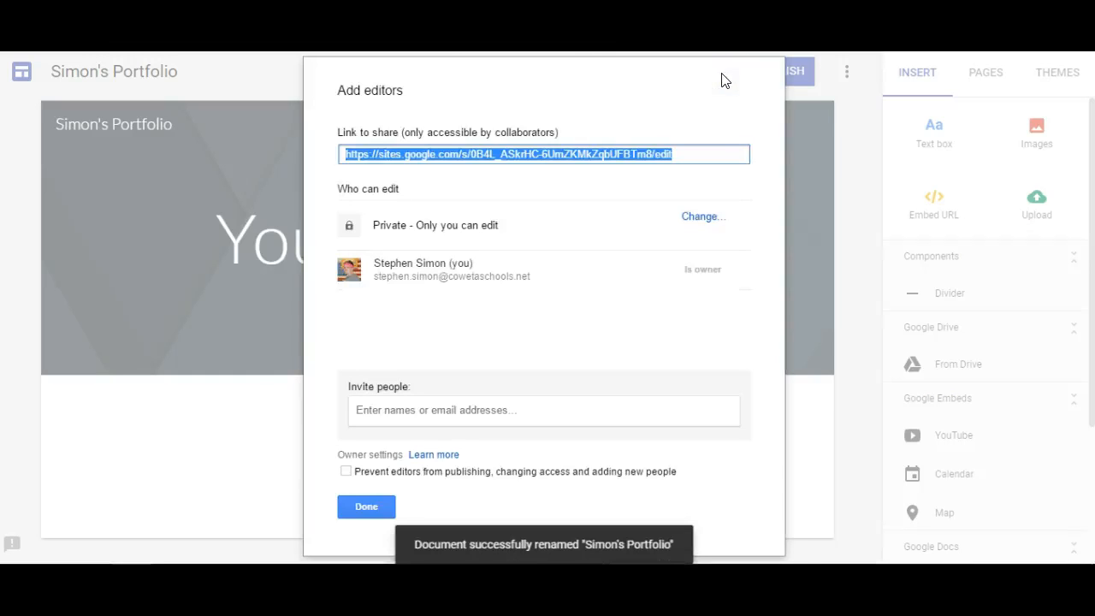
Step: Begin inviting a person as editor, then cancel and close sharing without sending
click(589, 415)
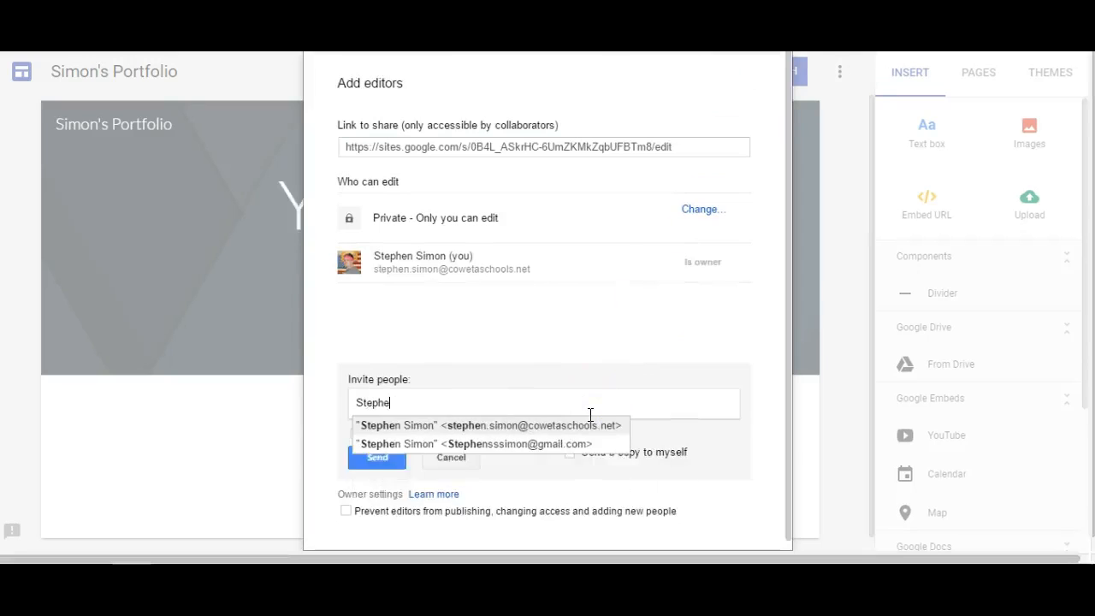
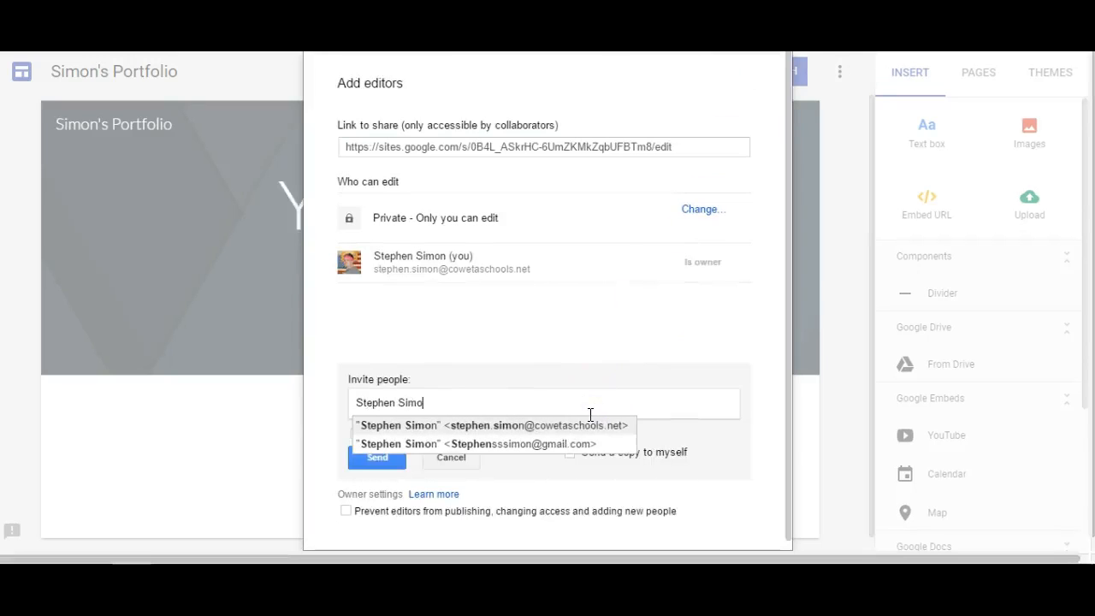
click(448, 457)
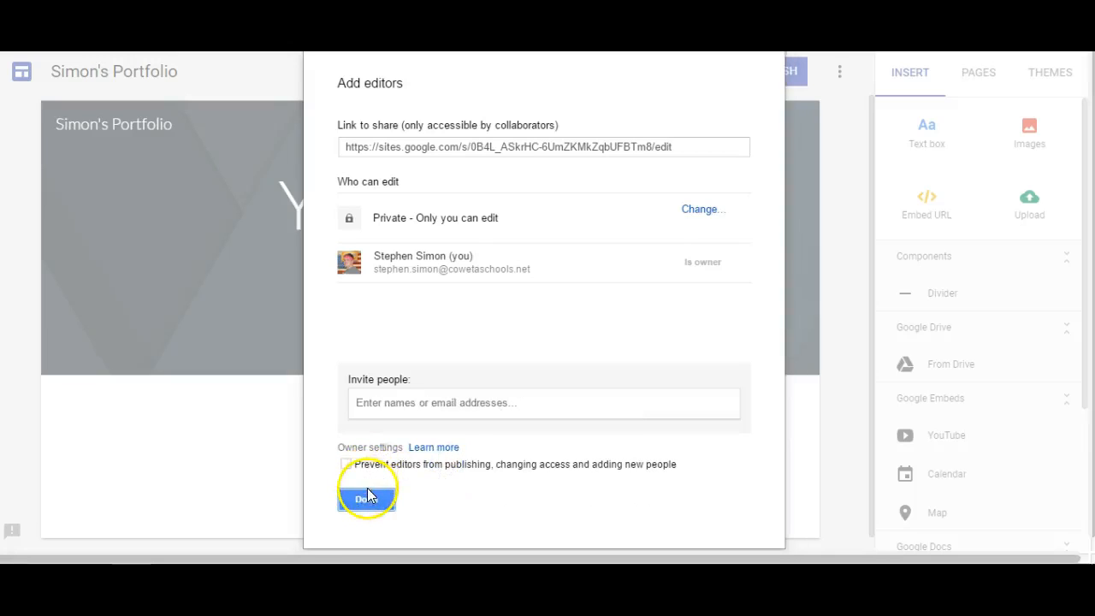
click(368, 501)
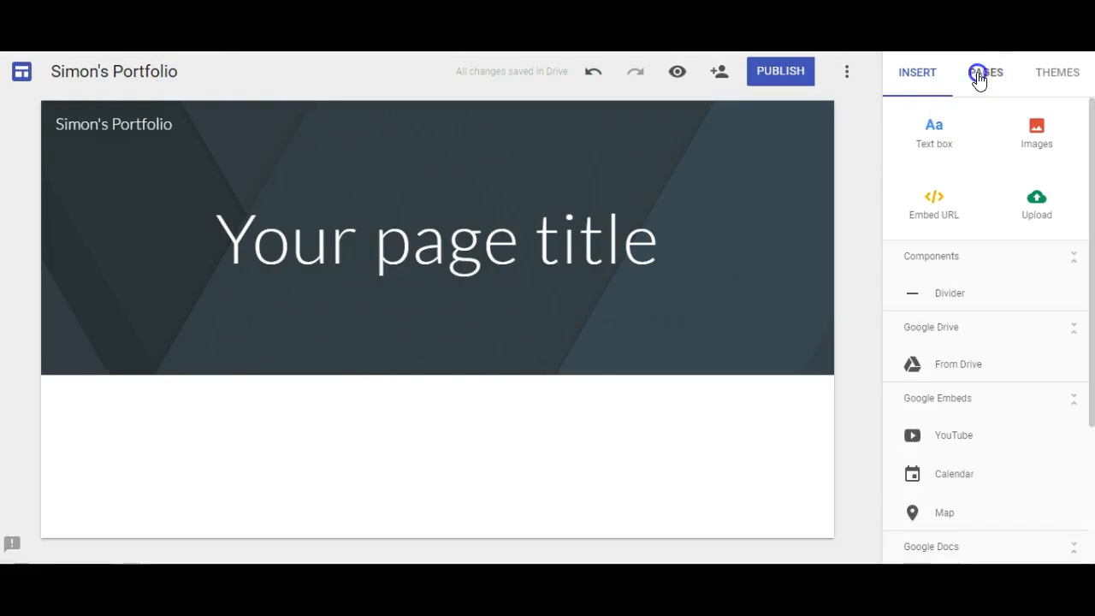
Step: Add Math and Reading pages to the site
click(978, 76)
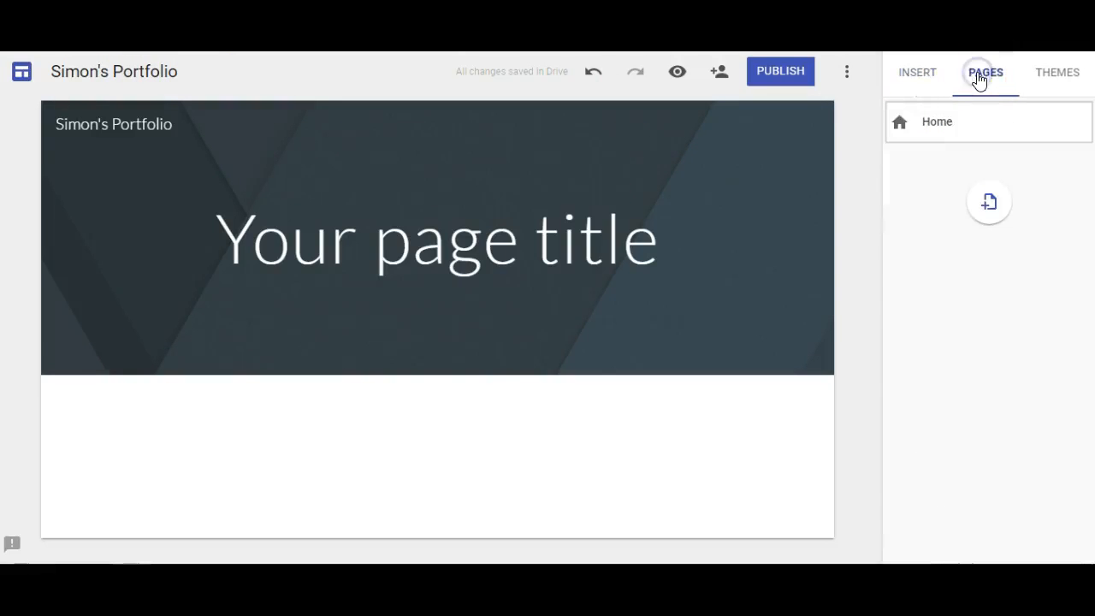
click(978, 204)
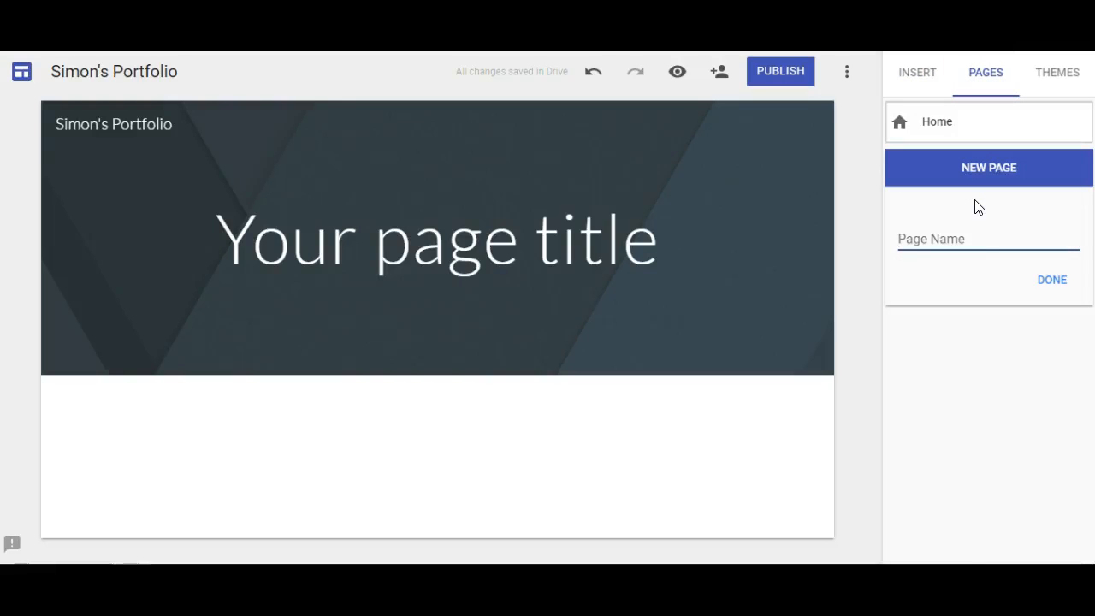
text(Math)
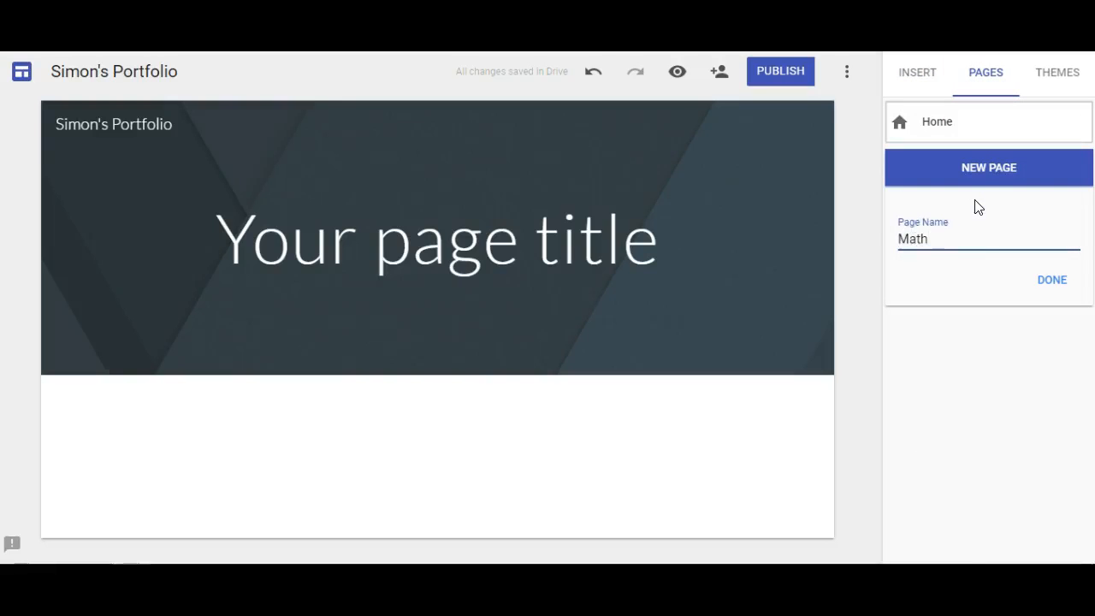
click(1047, 279)
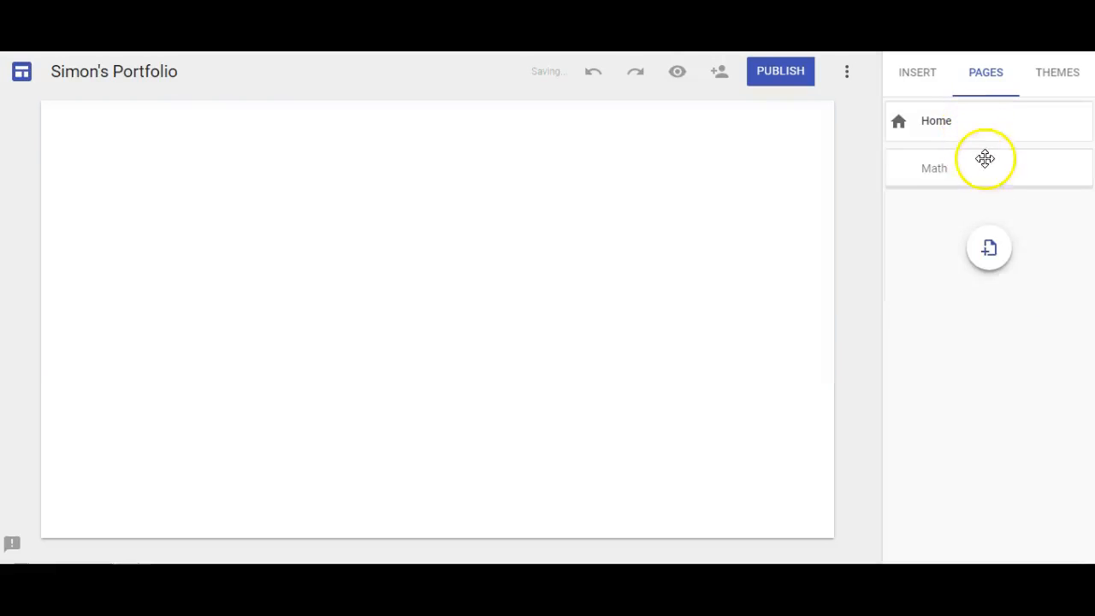
click(988, 257)
text(Reading)
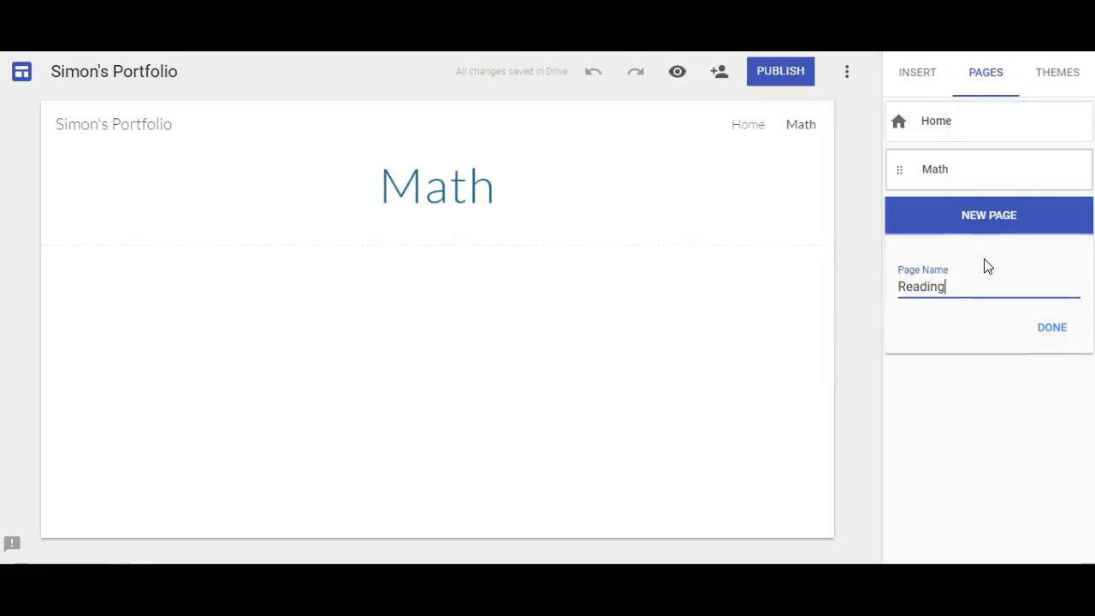
click(1035, 330)
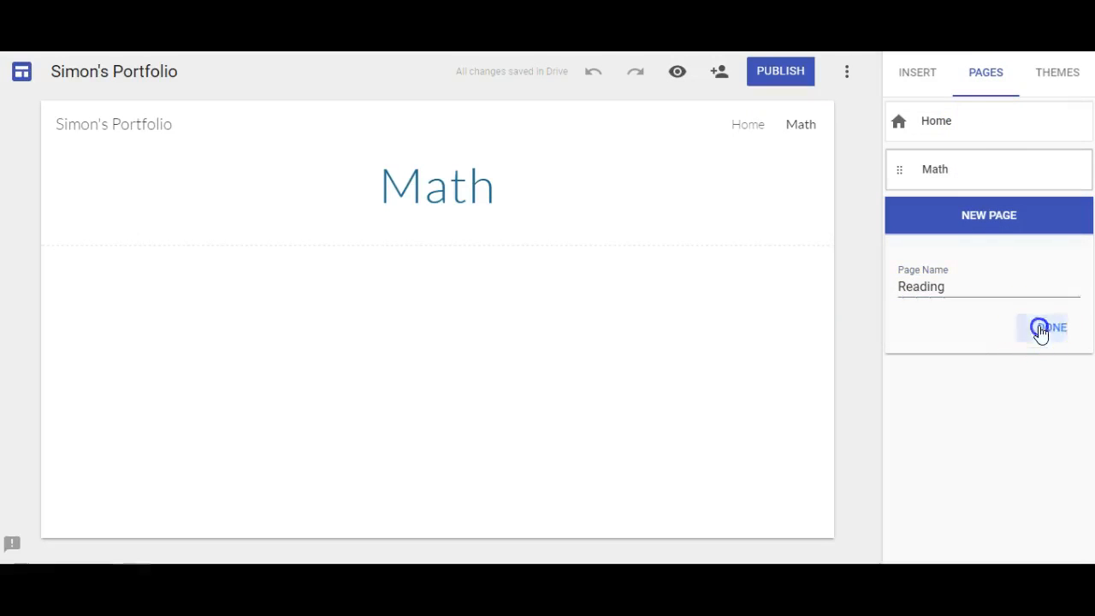
click(988, 88)
Step: Add Science and Social Studies pages, then return to the Home page
click(989, 295)
text(Science)
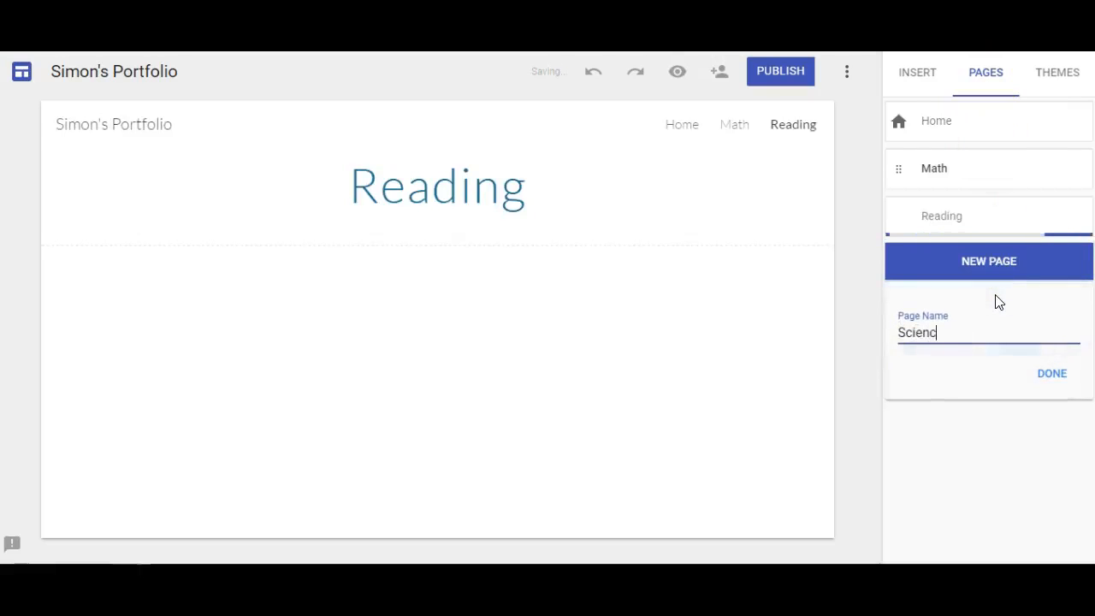
click(1045, 376)
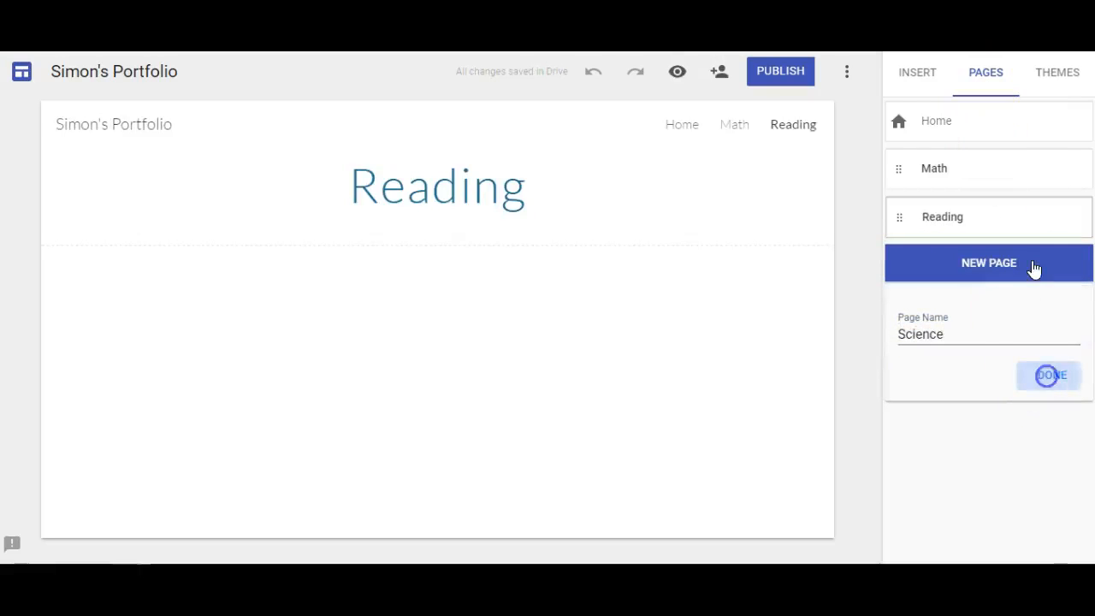
click(1025, 208)
click(978, 144)
click(989, 351)
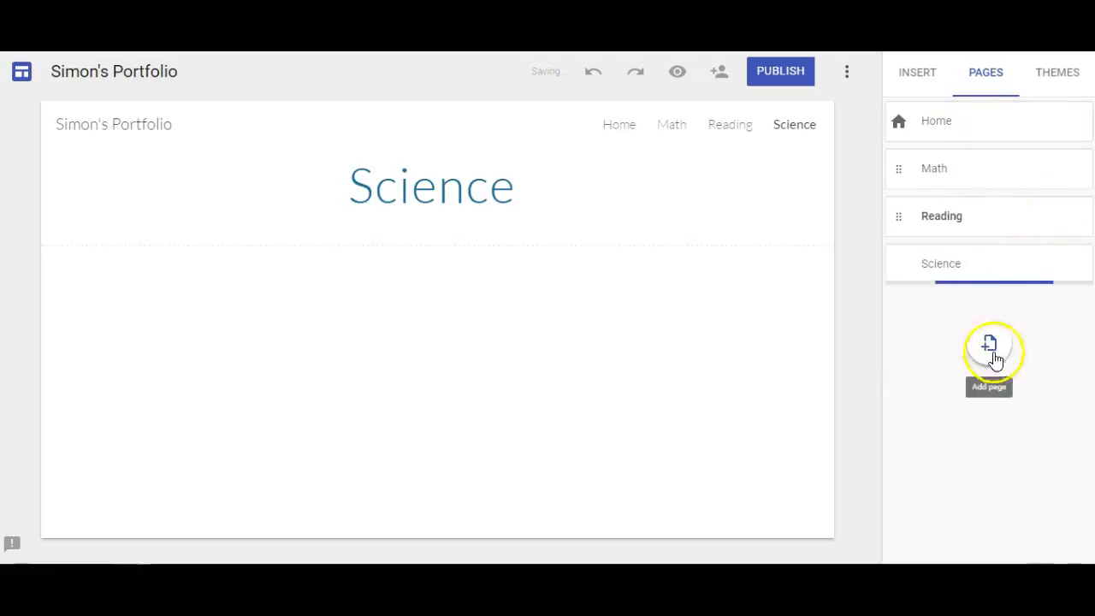
text(Soci)
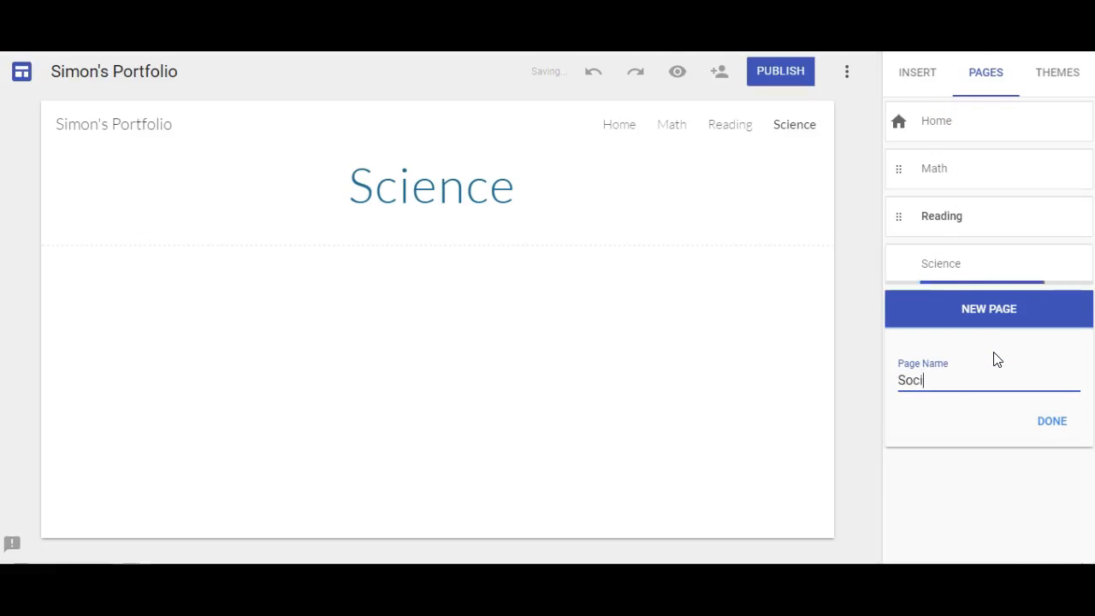
text(al Studies)
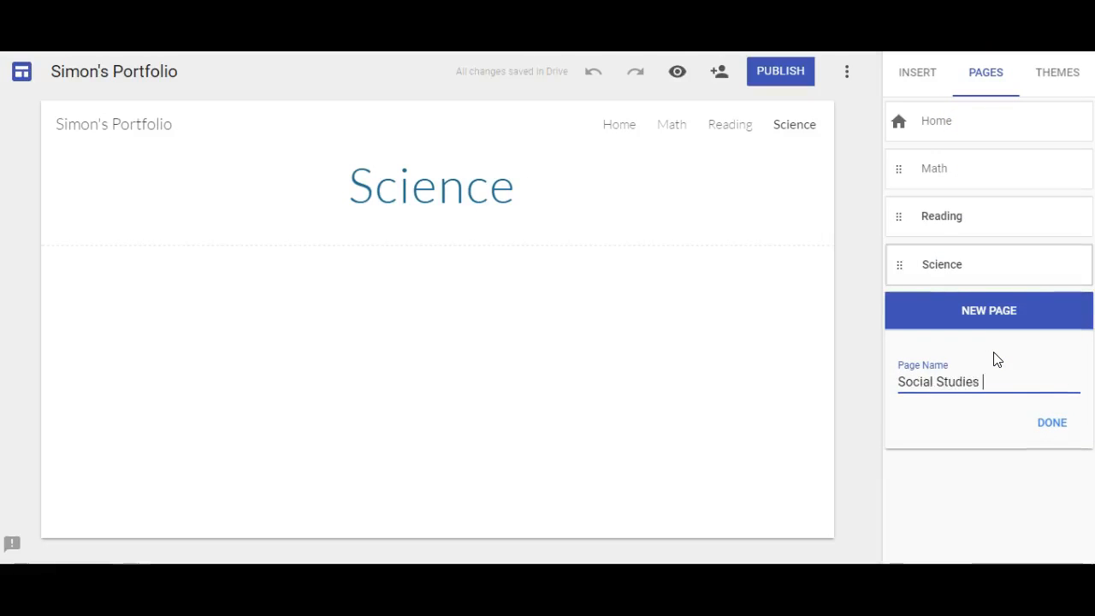
click(1047, 422)
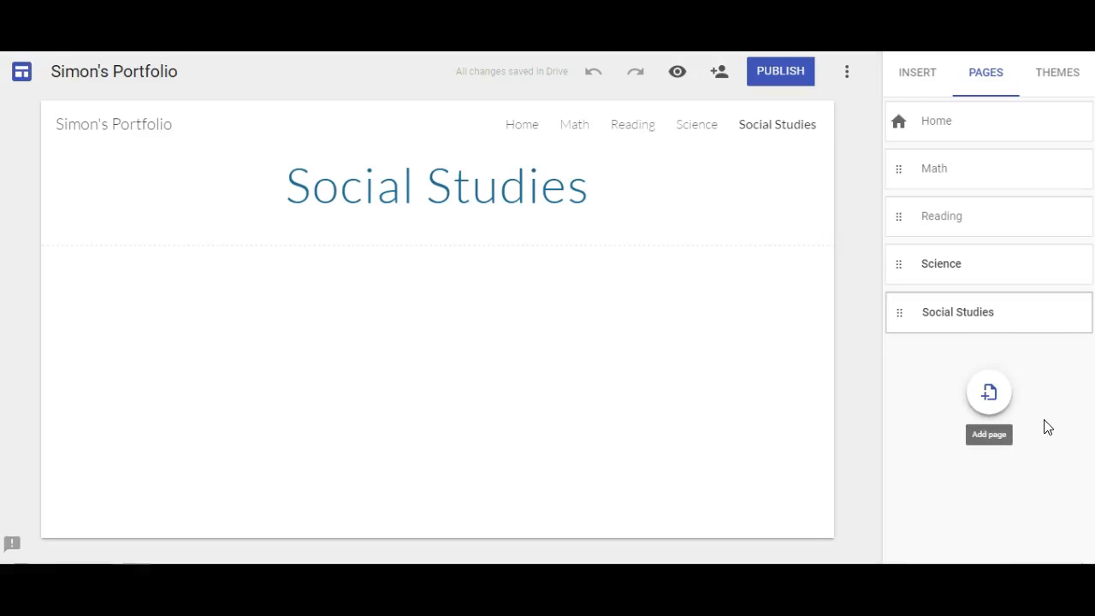
click(516, 127)
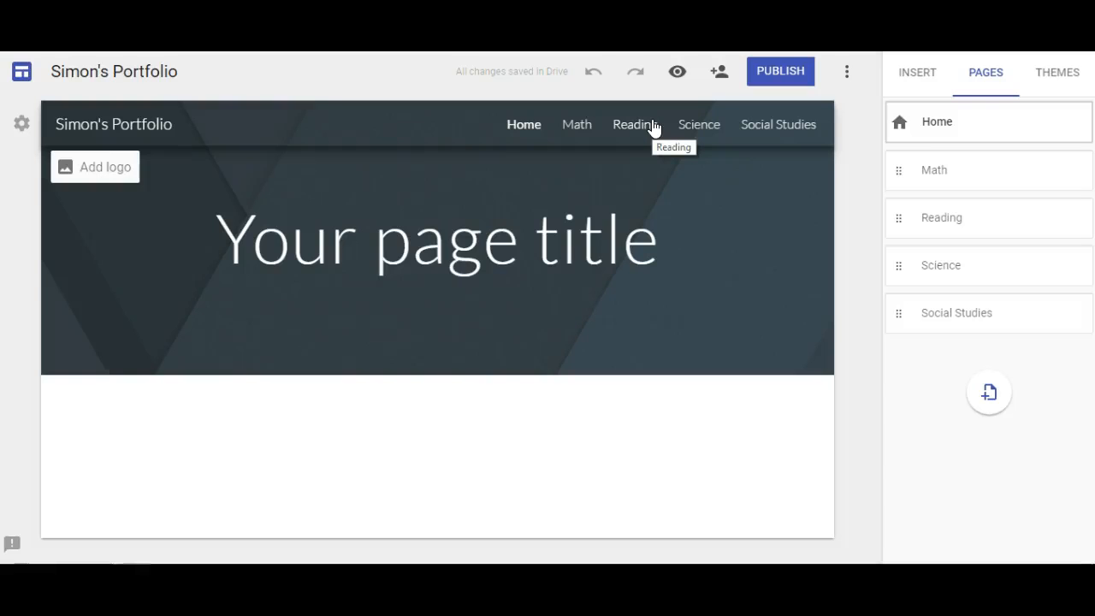
Step: Go to the Reading page and insert an empty text box below its title
click(585, 128)
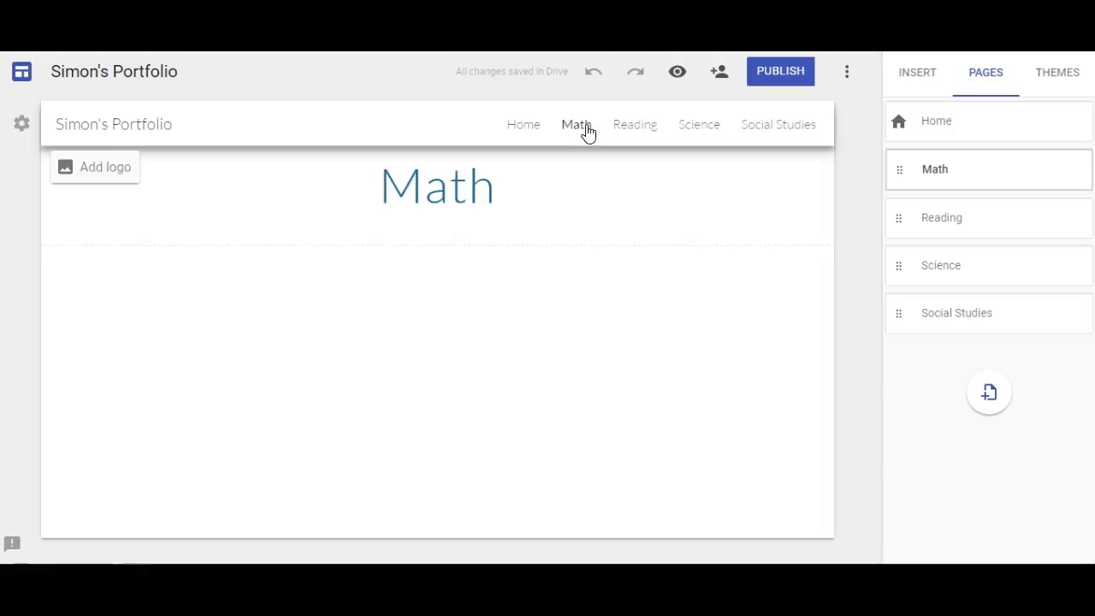
click(625, 134)
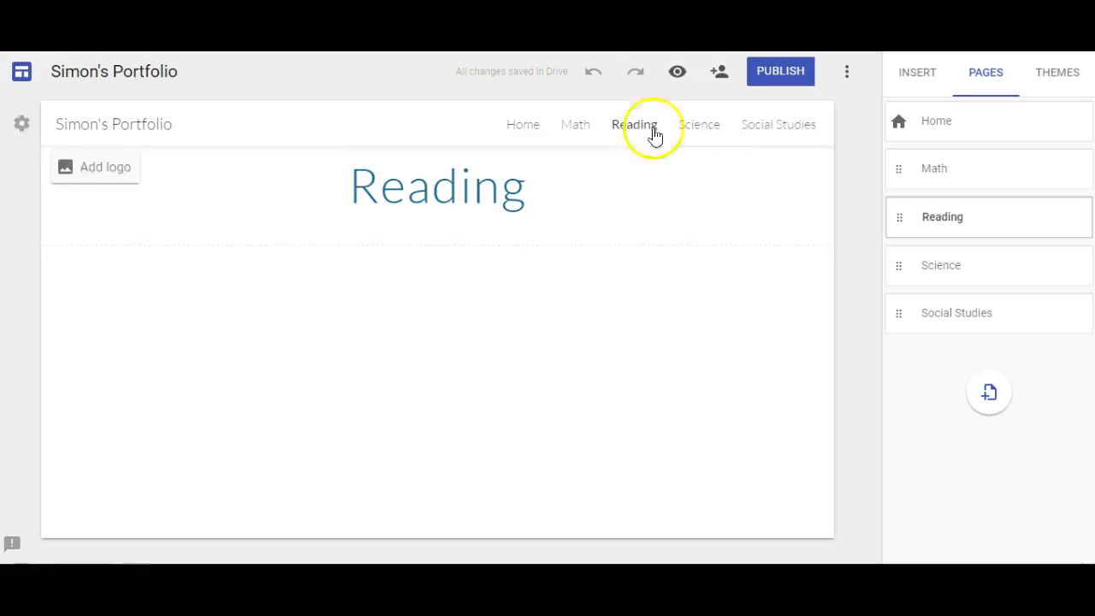
click(913, 75)
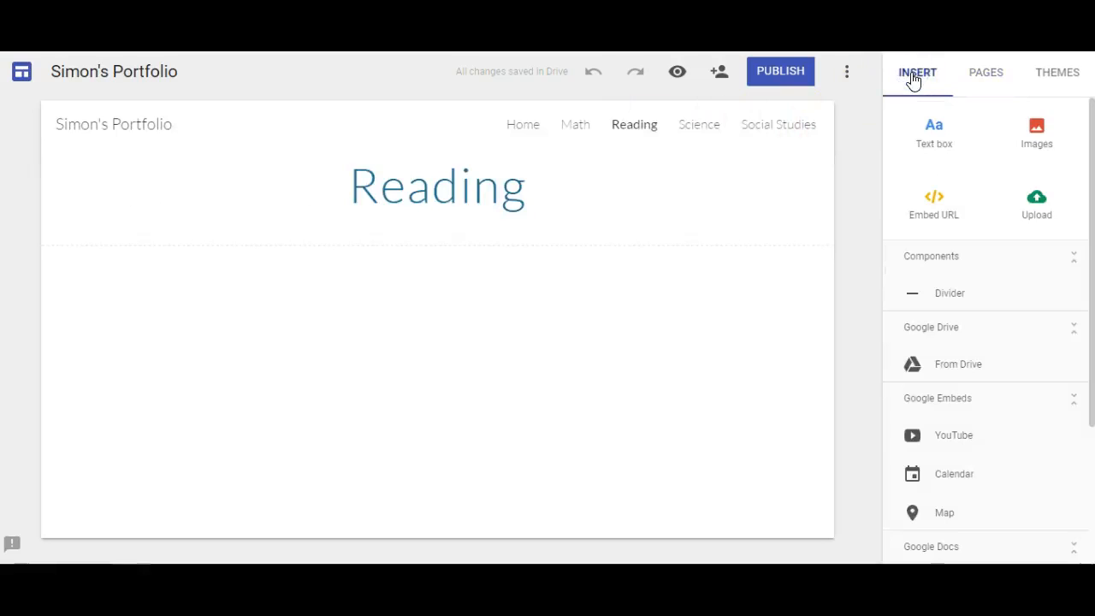
click(939, 138)
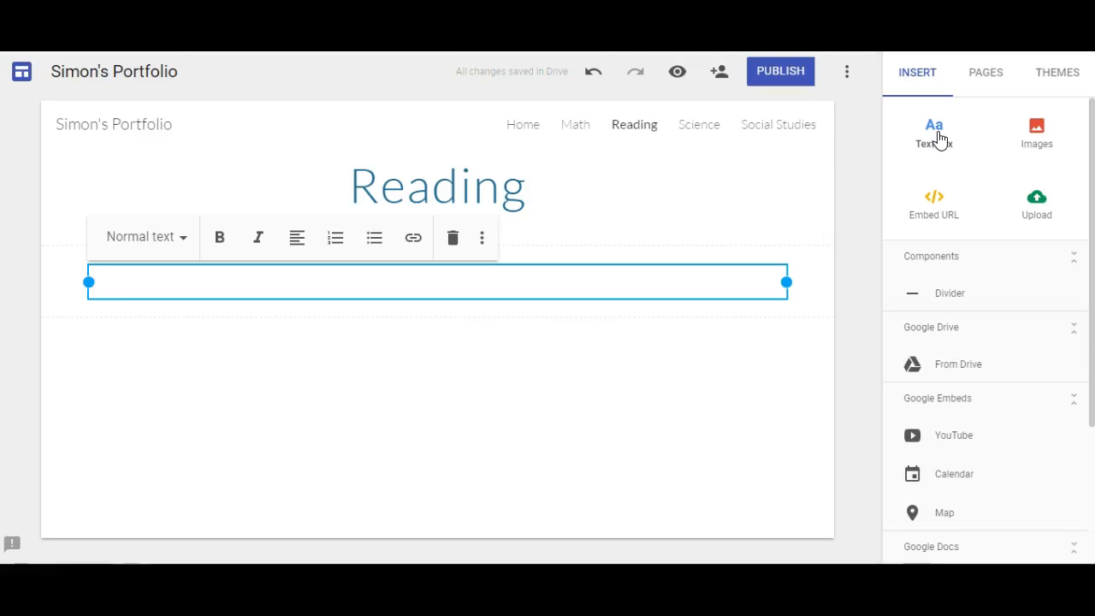
Step: Write the 4/29/17 reflection on classroom assessment tools, naming IXL as favourite for math facts
text(4?29)
key(BackSpace)
key(BackSpace)
key(BackSpace)
text(/29/17)
key(Return)
text(Toda)
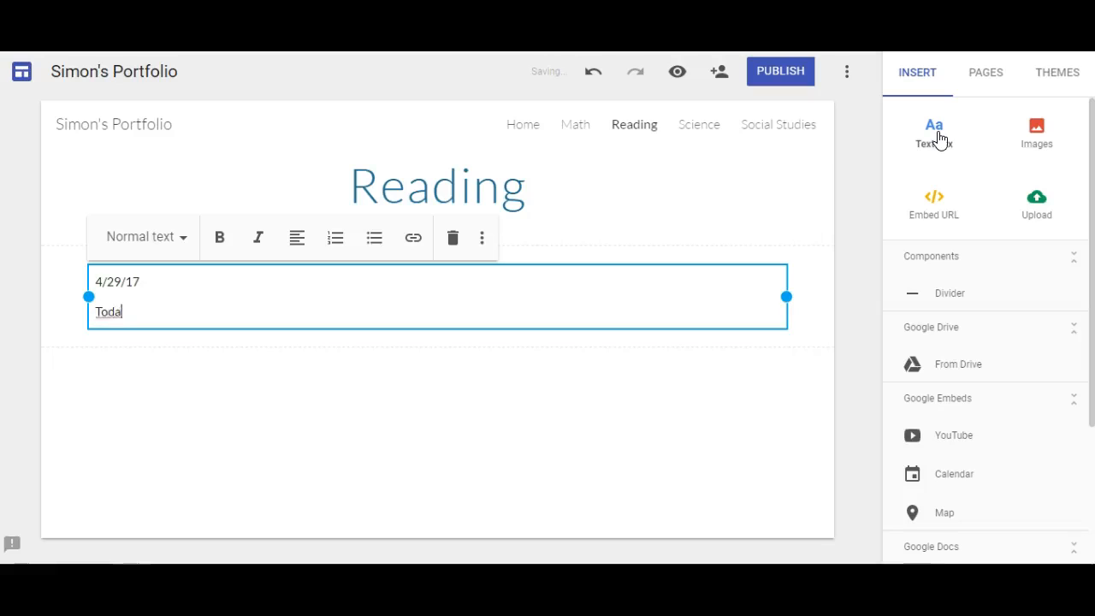
text(y, I leade)
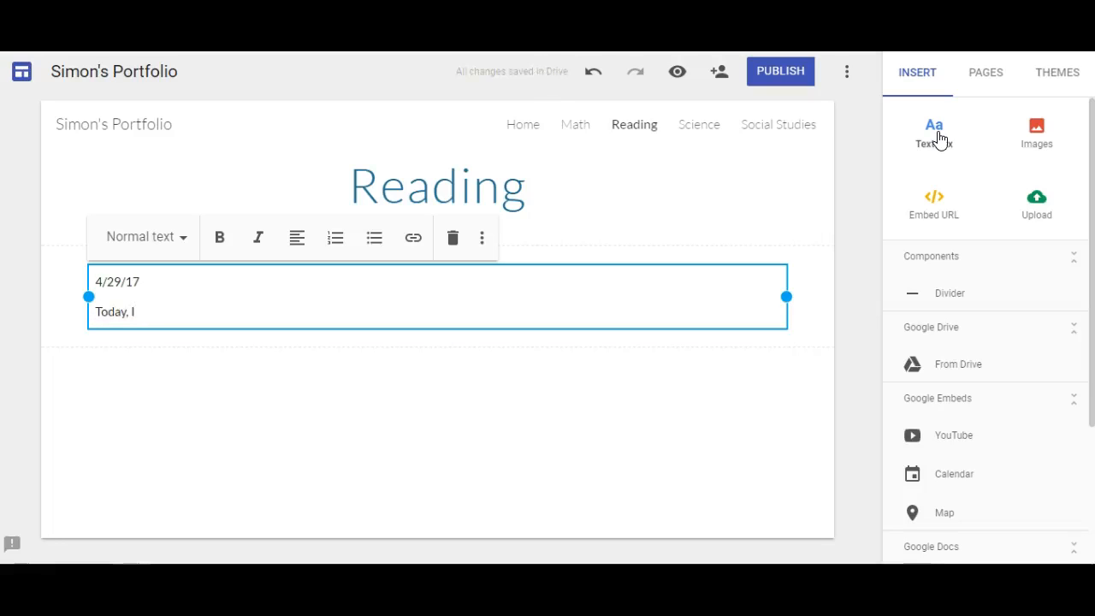
key(BackSpace)
key(BackSpace)
text(rned about)
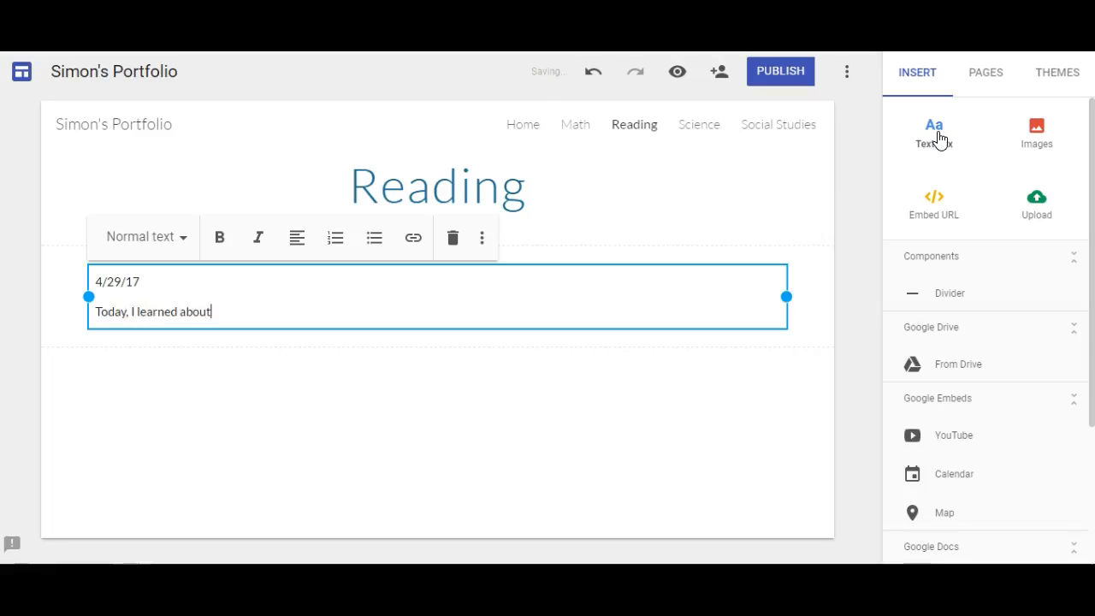
text( different assessmen)
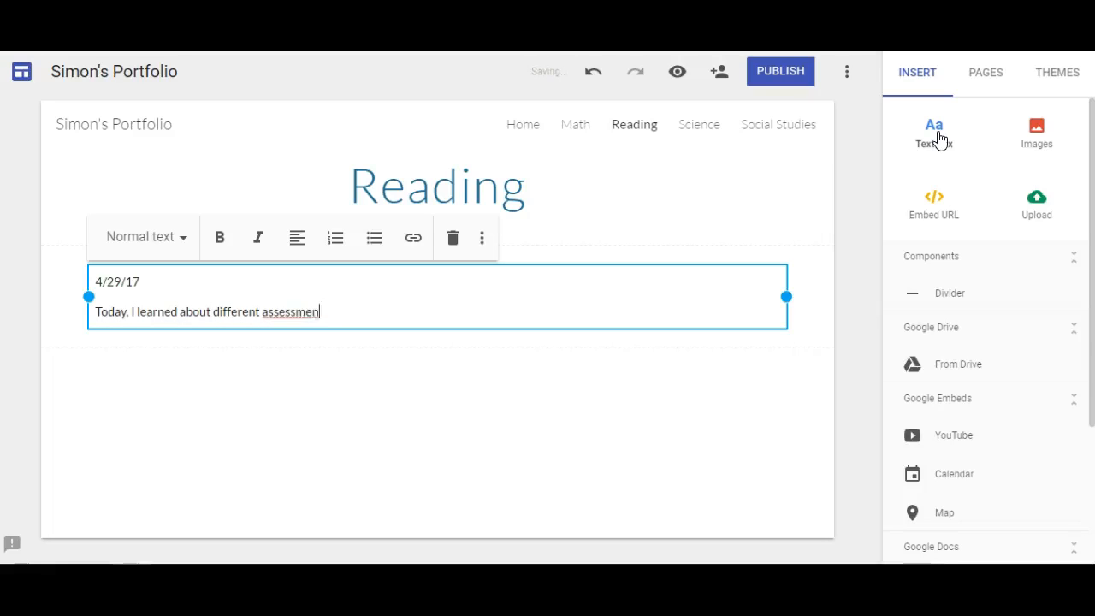
text(t tools that I can)
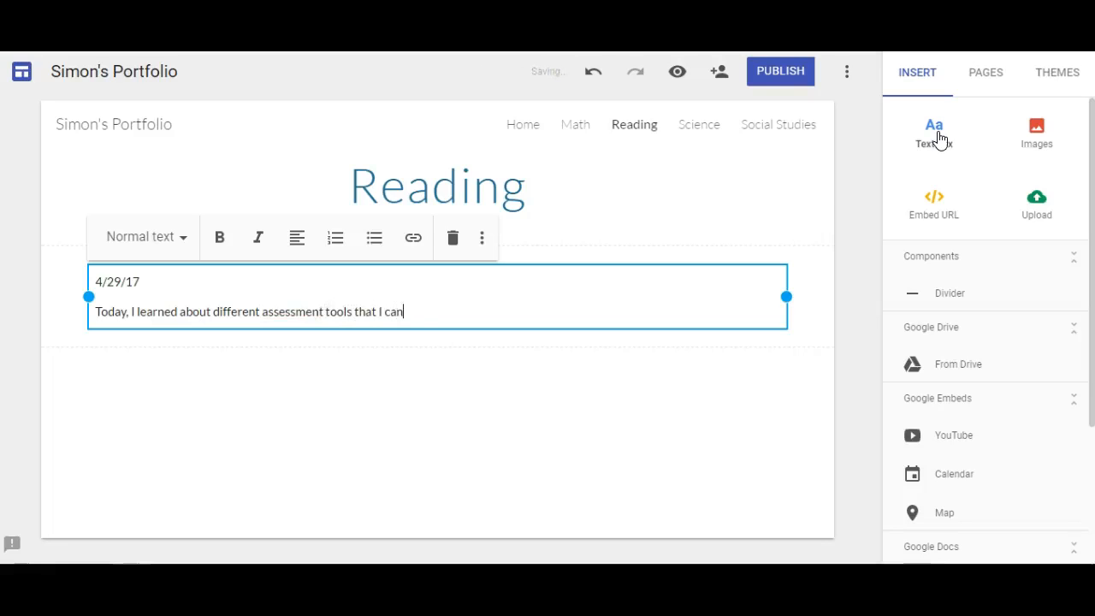
text( use in the classroom .)
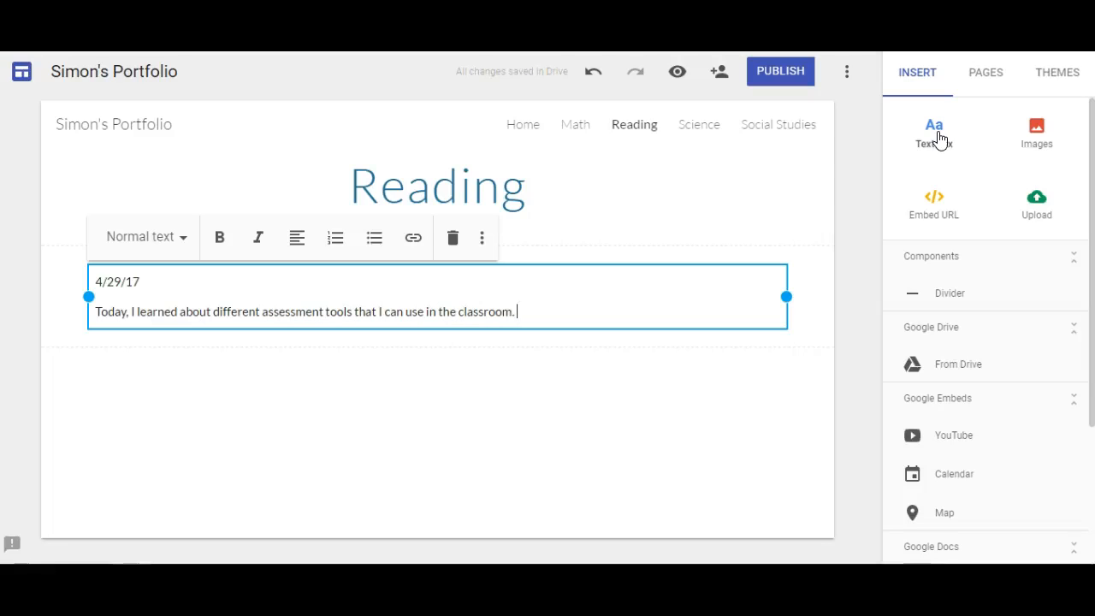
text( My fav)
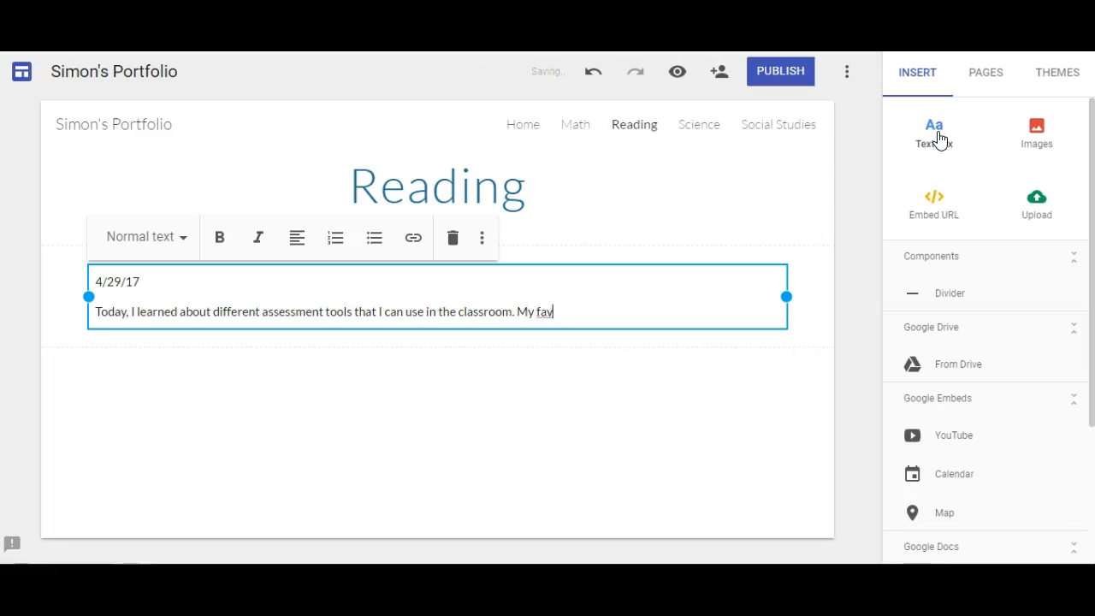
text(orite would be)
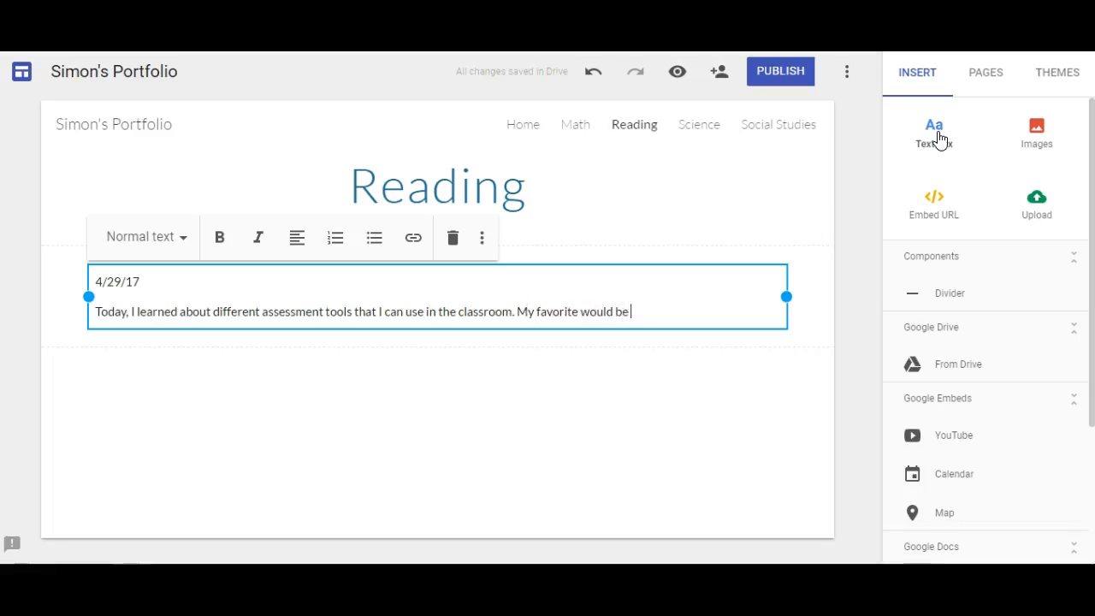
text( IXL because I can)
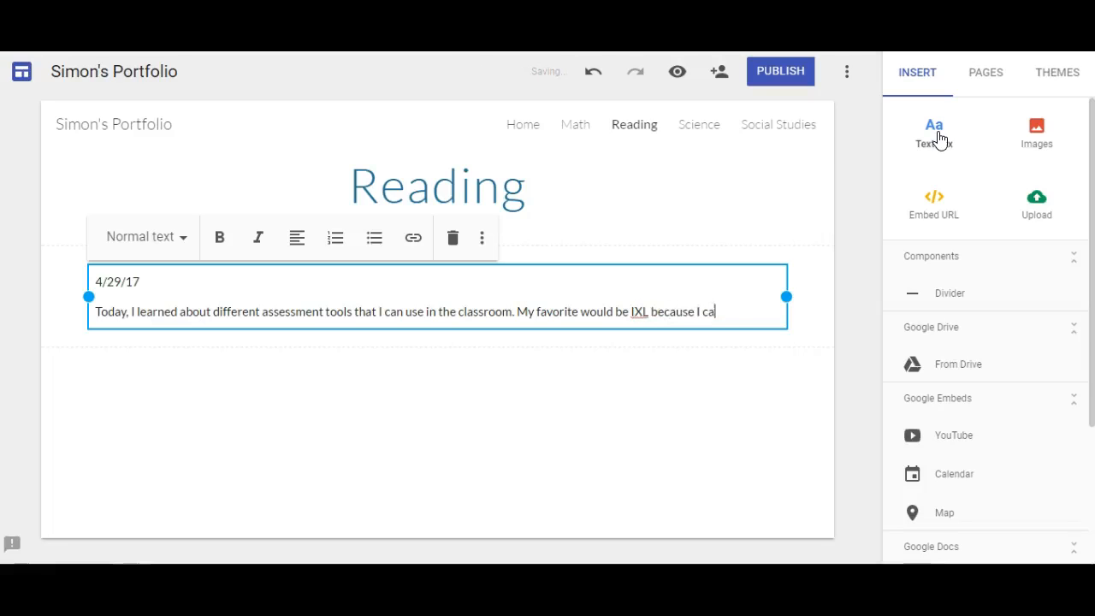
text( practice my math )
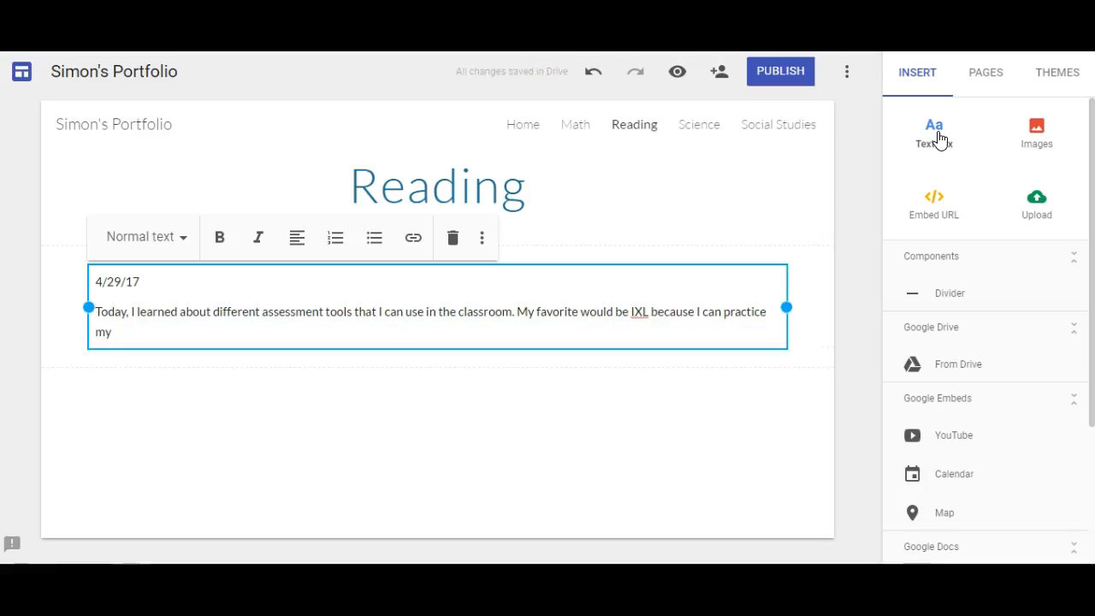
text(facts.)
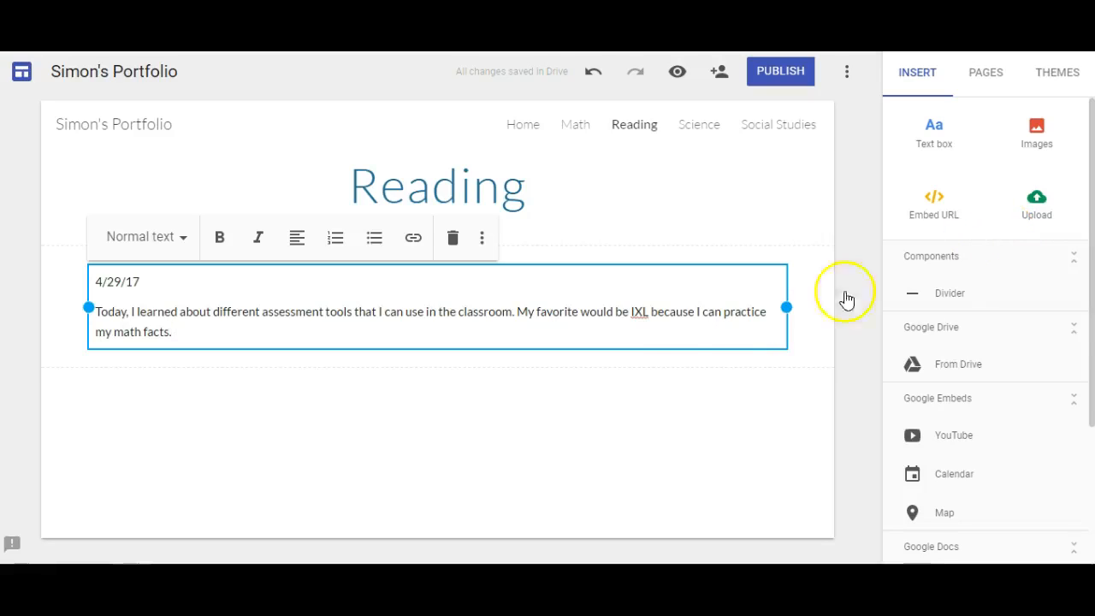
click(788, 380)
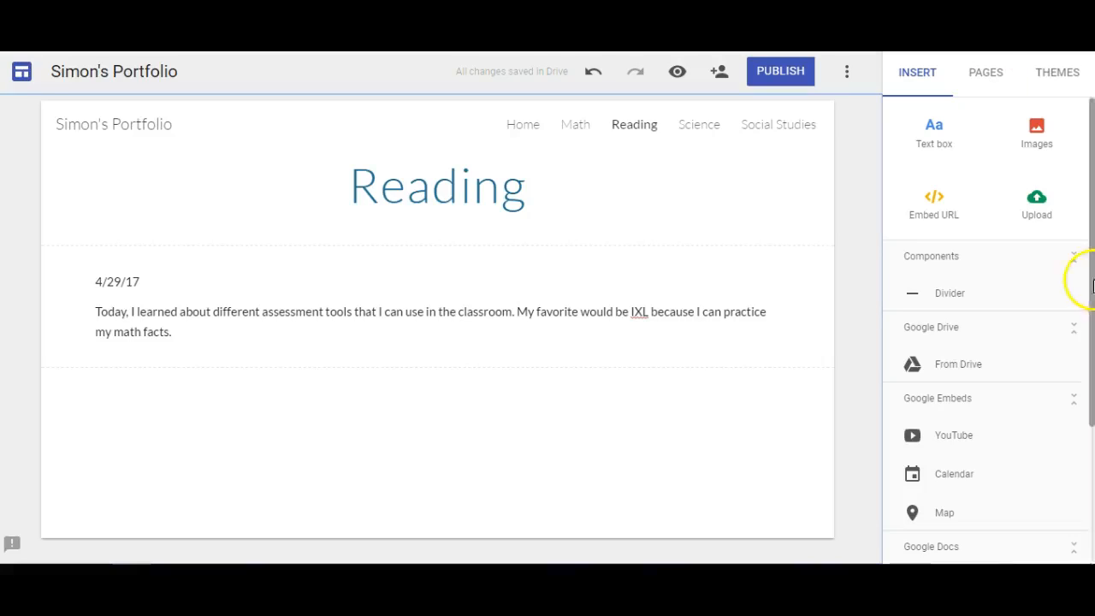
scroll(1023, 242, down, 2)
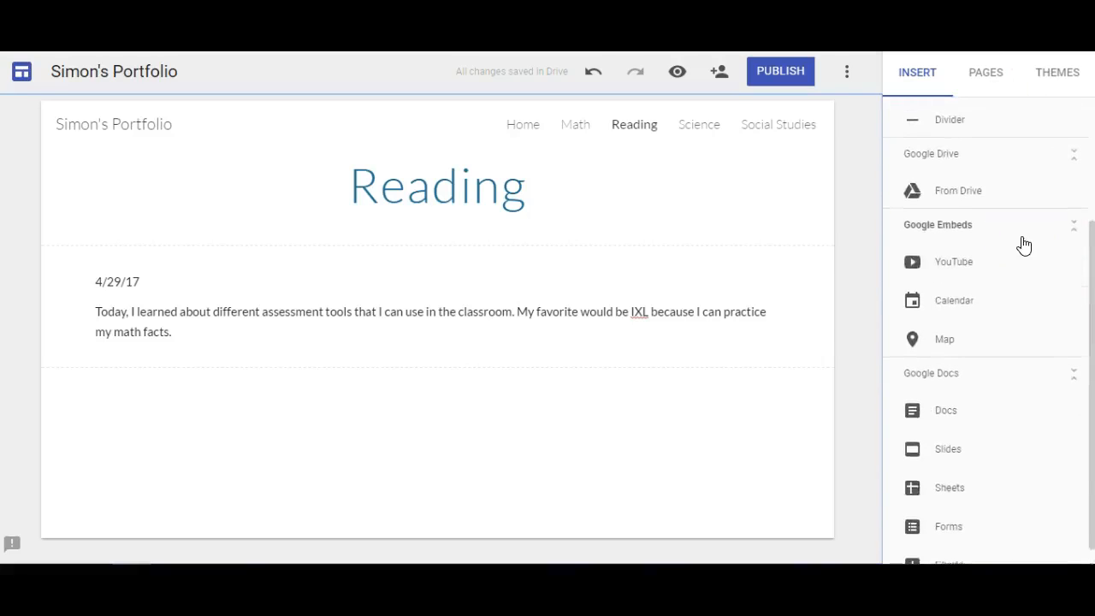
scroll(1024, 245, down, 1)
scroll(1023, 246, up, 1)
scroll(1024, 245, down, 1)
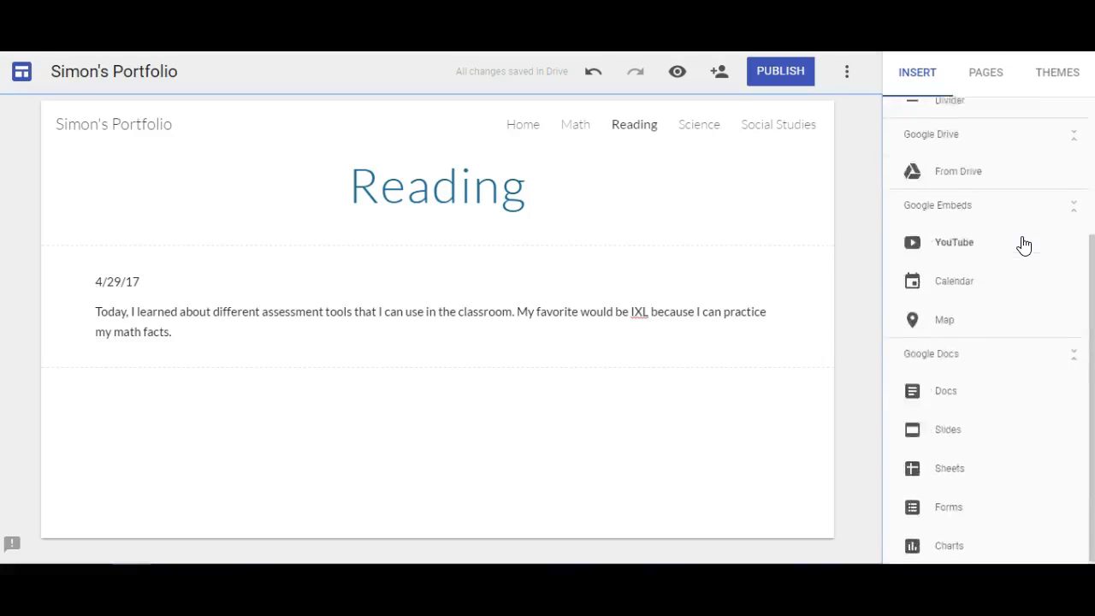
scroll(1025, 245, up, 2)
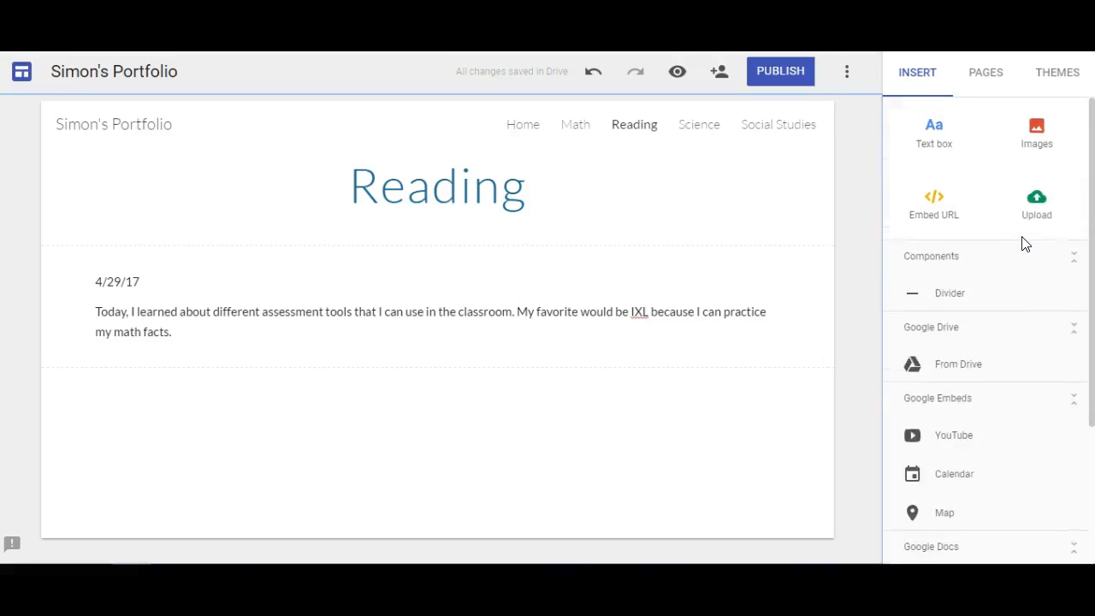
scroll(1009, 395, down, 2)
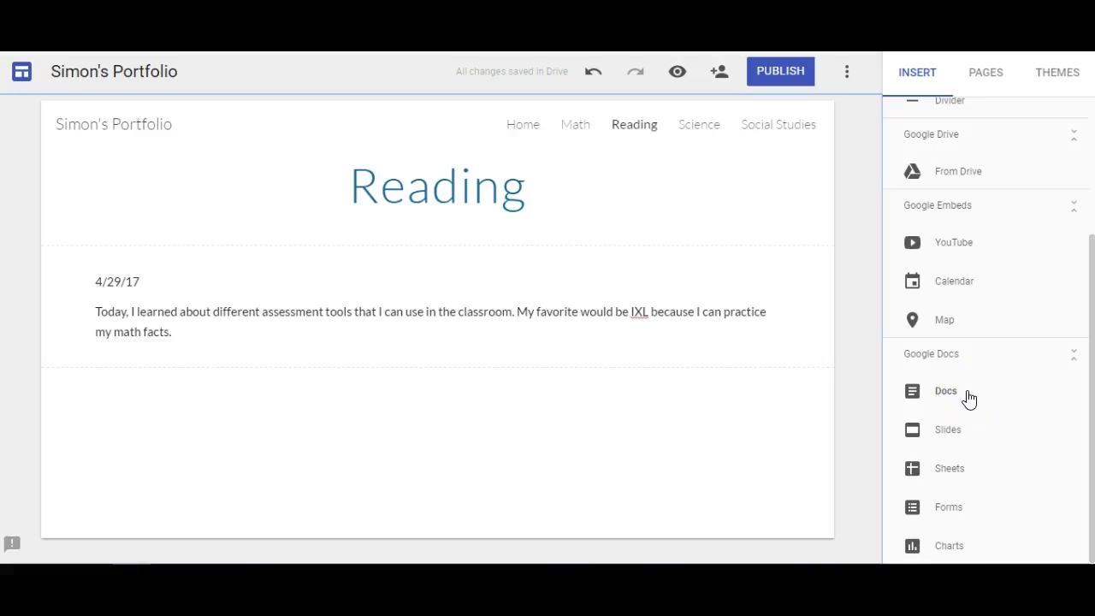
Step: Embed the 'My Action verb story' Slides presentation below the 4/29/17 reflection
click(956, 430)
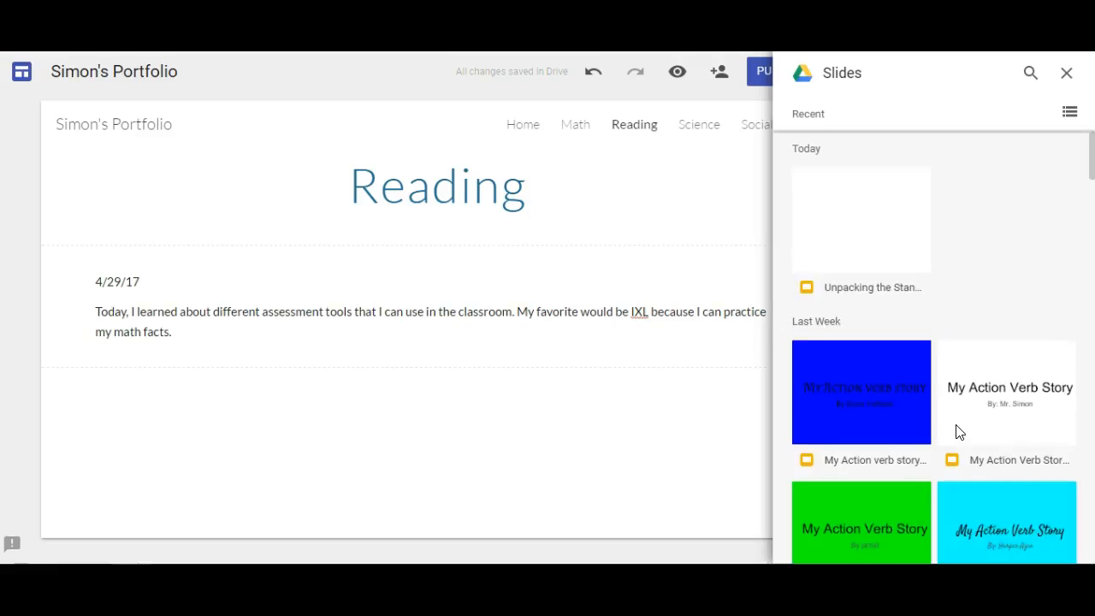
scroll(958, 432, down, 1)
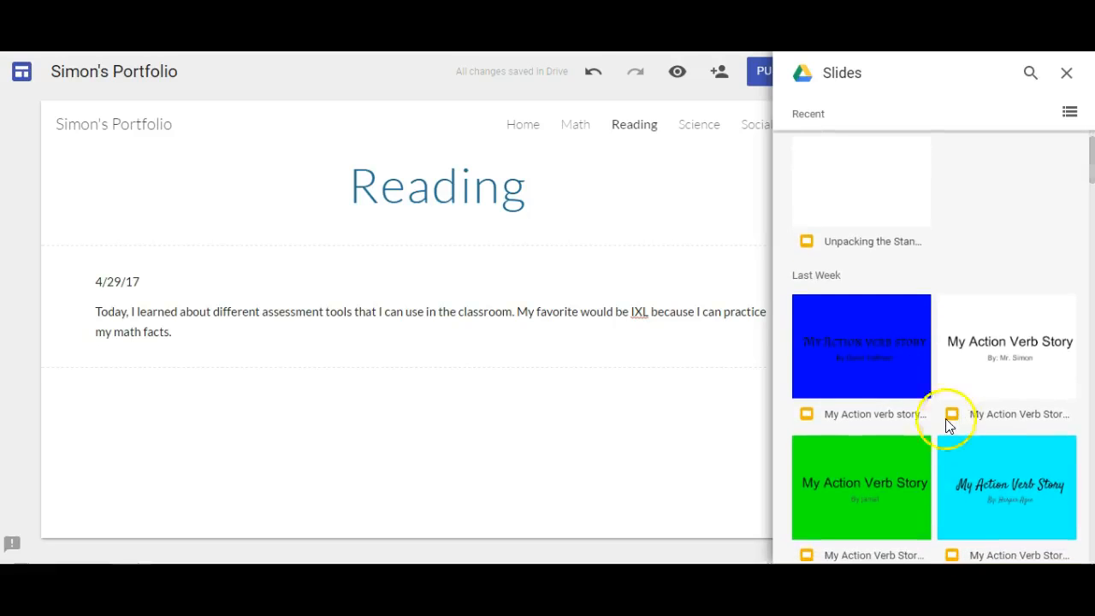
click(872, 366)
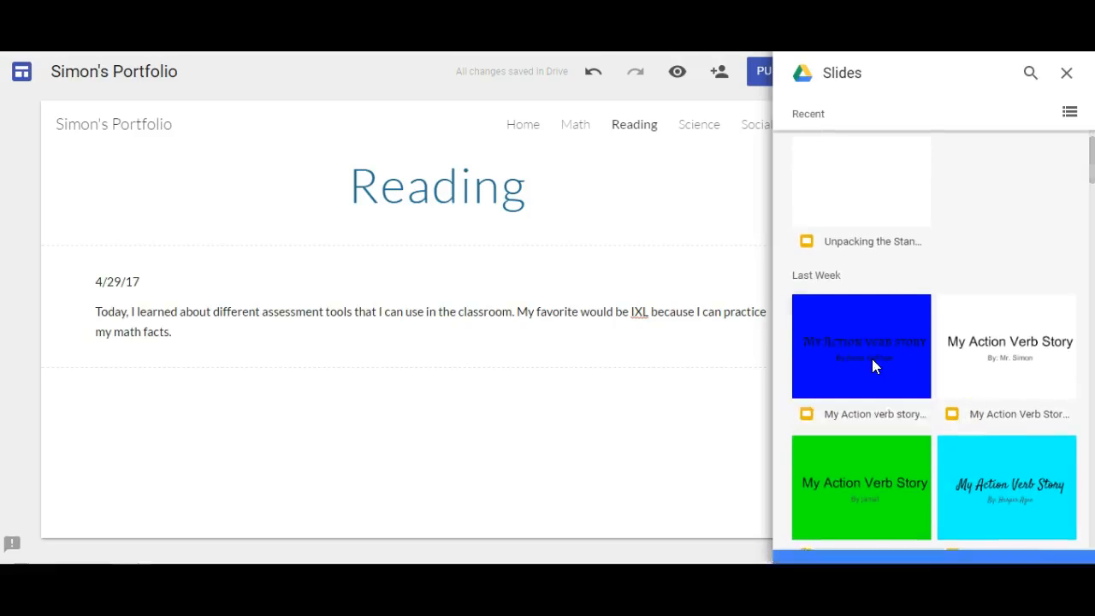
click(872, 360)
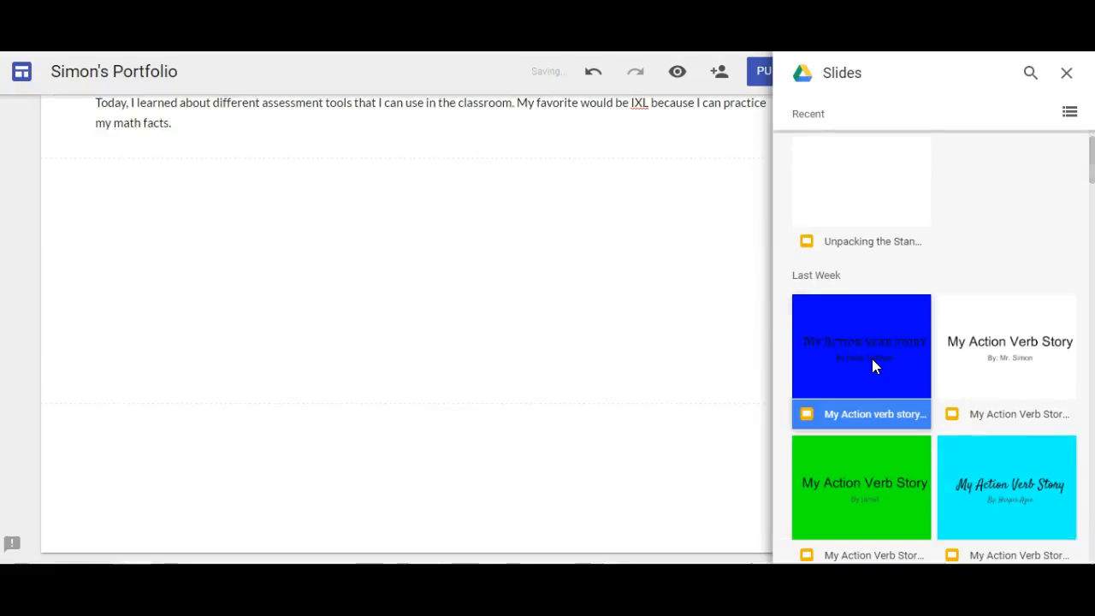
click(1066, 73)
scroll(671, 313, up, 1)
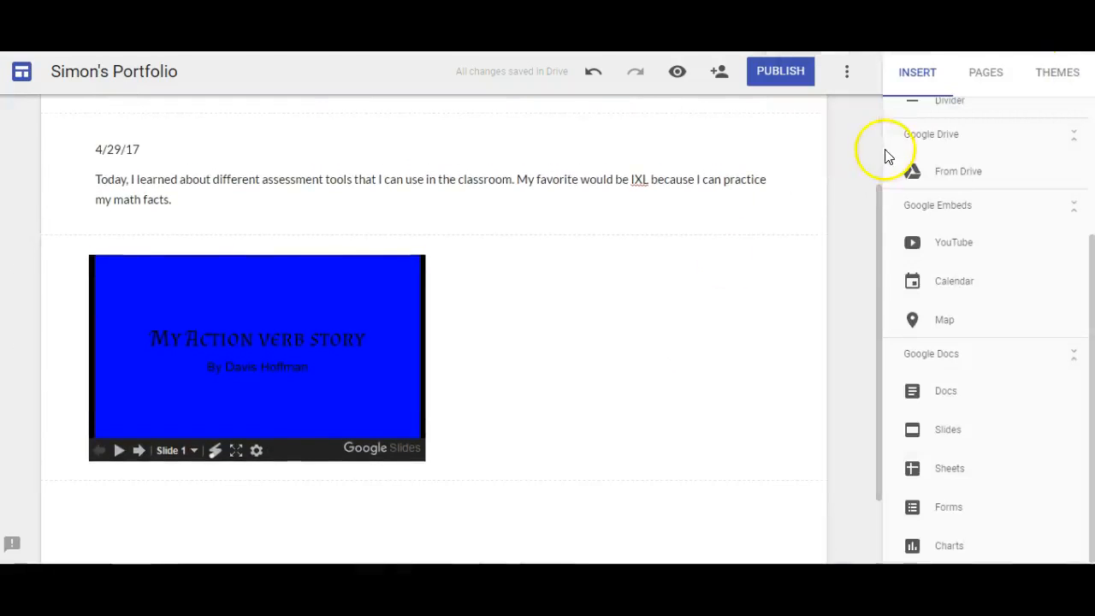
scroll(931, 167, up, 3)
Step: Insert a new text box and move it above the slides embed
click(931, 139)
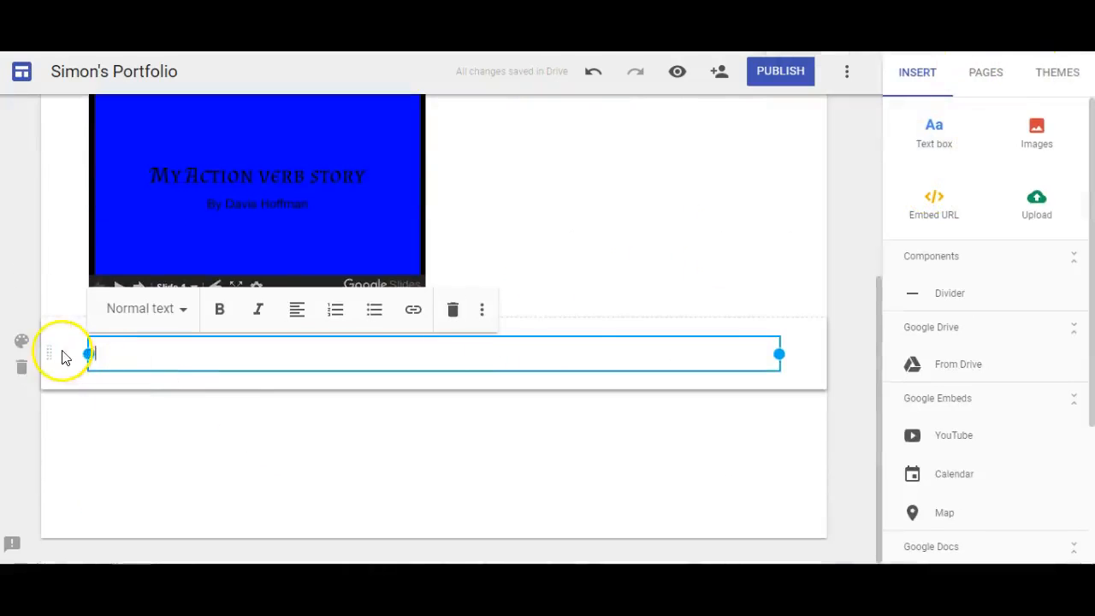
mouse_move(53, 351)
mouse_down()
mouse_move(52, 166)
mouse_move(64, 123)
mouse_move(73, 354)
mouse_up()
click(125, 416)
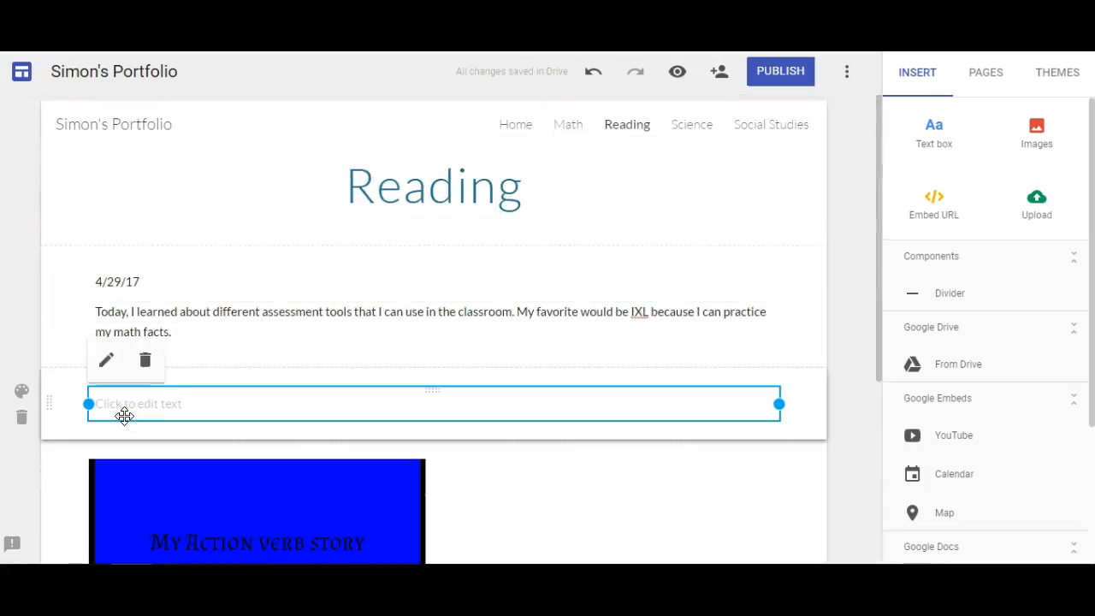
click(129, 408)
Step: Write the 4/22/17 reflection about creating an action verb story and uploading pictures to slides
text(4)
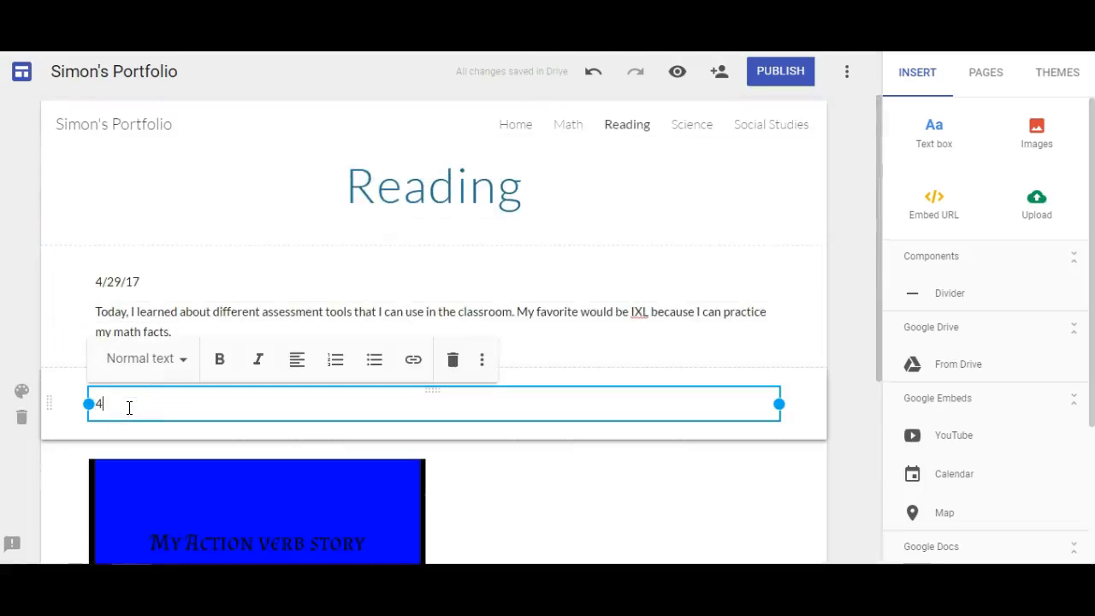
text(/22)
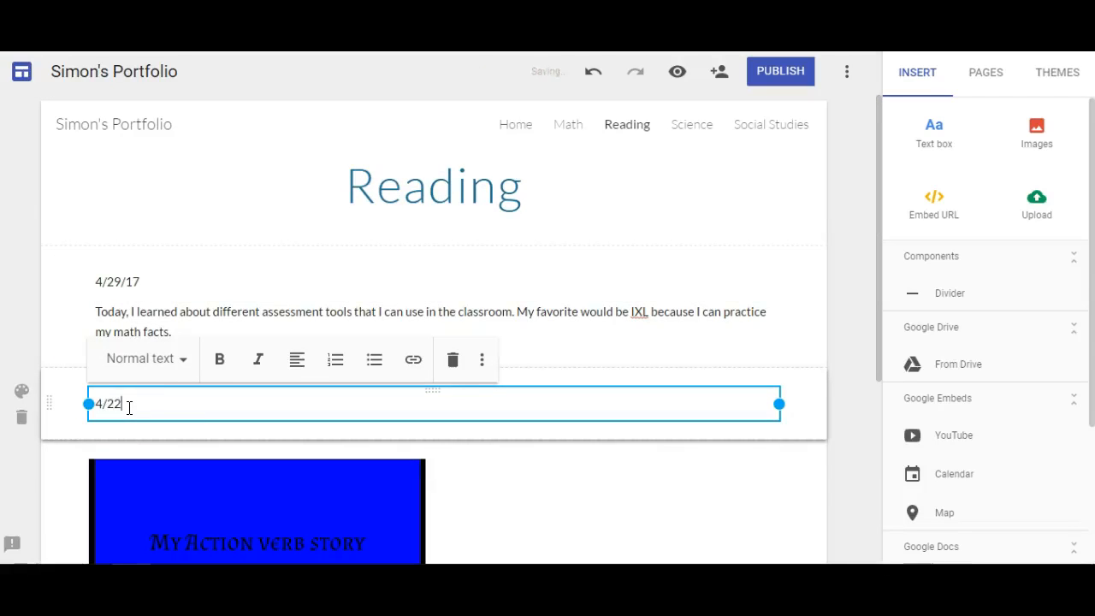
key(BackSpace)
key(BackSpace)
text(22/17)
key(Return)
text(Today I)
key(BackSpace)
key(BackSpace)
key(BackSpace)
key(BackSpace)
key(BackSpace)
key(BackSpace)
key(BackSpace)
text(I created an action verb story,)
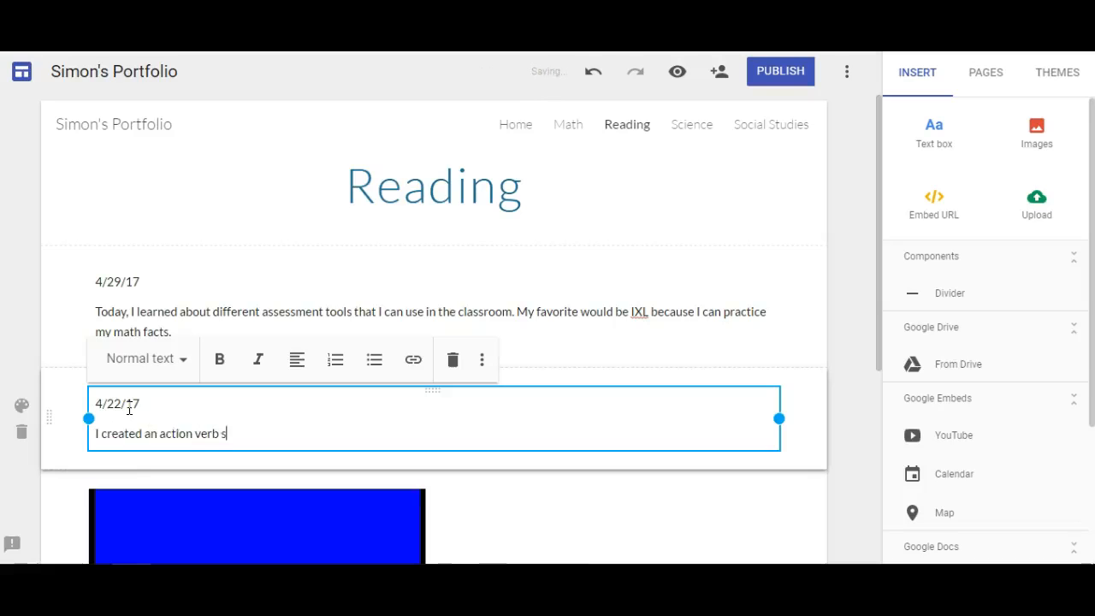
key(BackSpace)
key(BackSpace)
text(.)
key(BackSpace)
text(My)
key(BackSpace)
key(BackSpace)
text(It was cool to up)
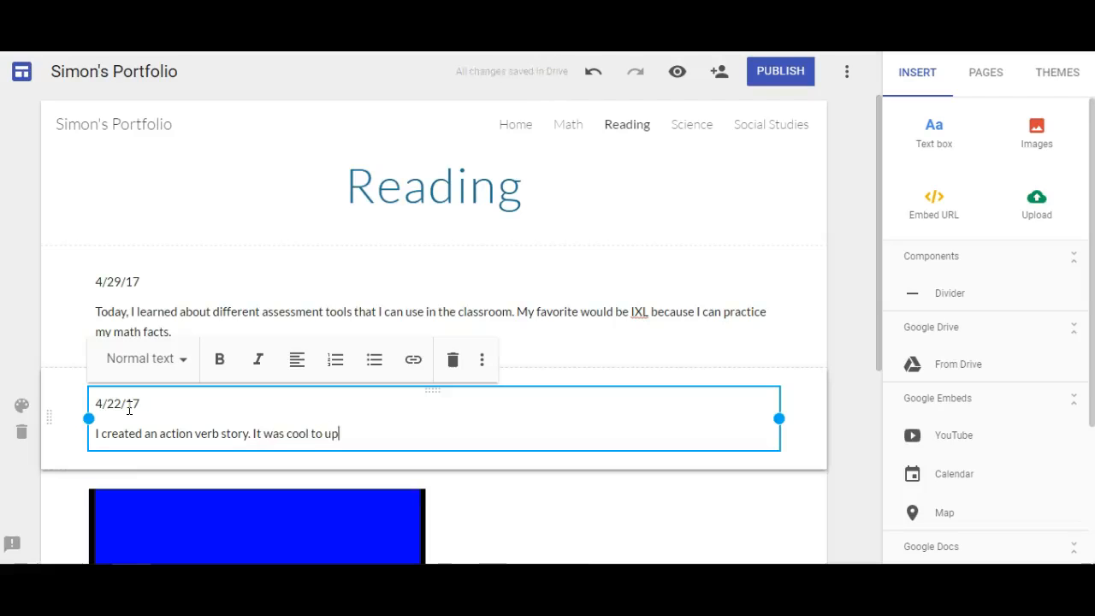
text(load p)
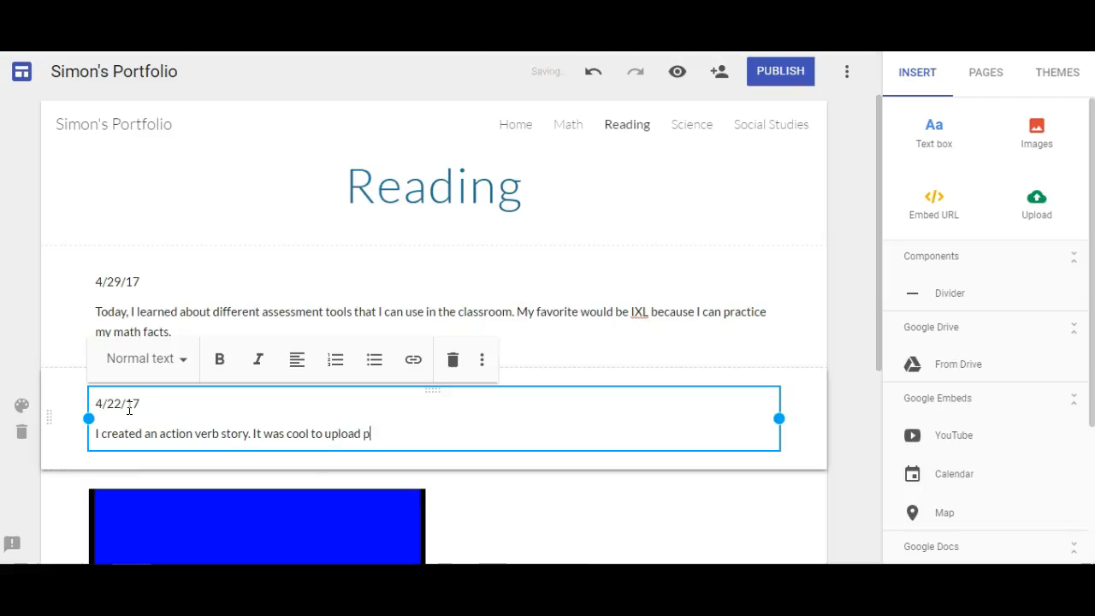
text(ictur)
key(BackSpace)
key(BackSpace)
text(ures to the slies)
key(BackSpace)
key(BackSpace)
key(BackSpace)
text(ide.)
key(BackSpace)
key(BackSpace)
text(s and)
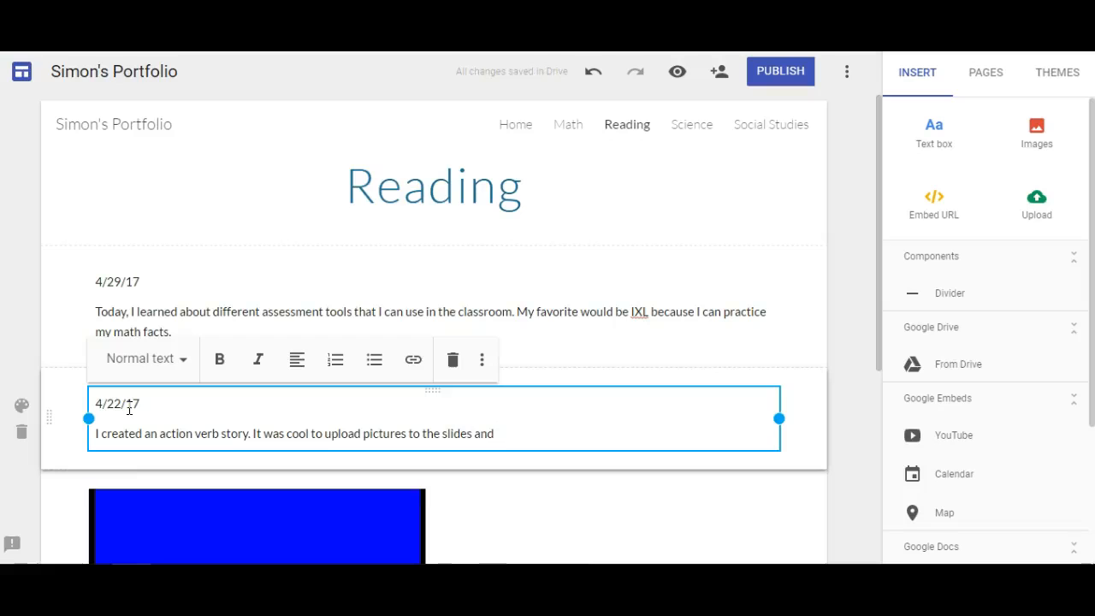
text( bein)
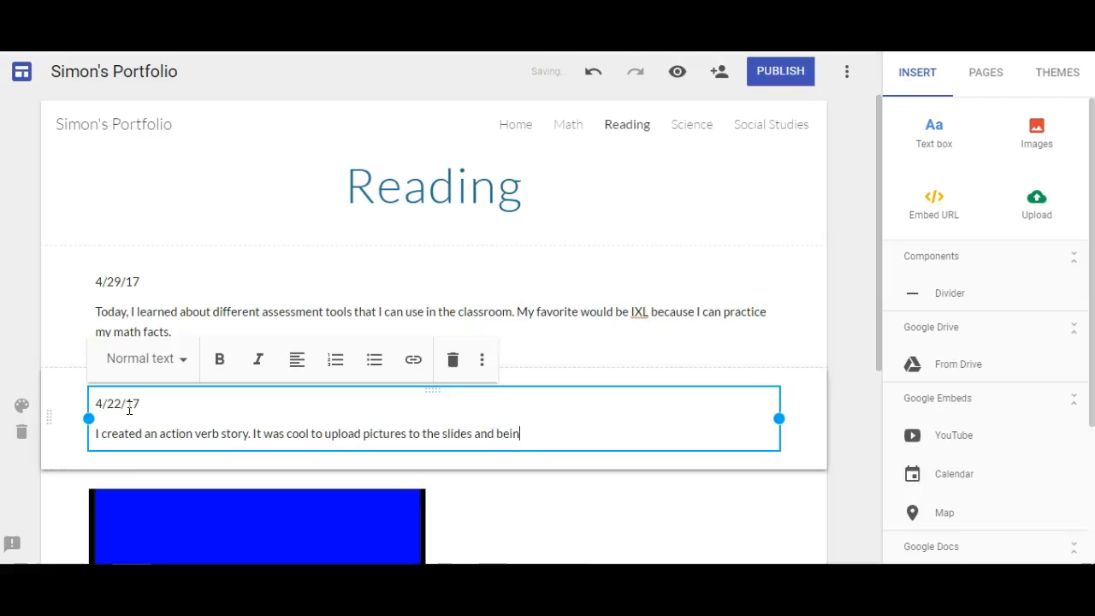
text(g able to )
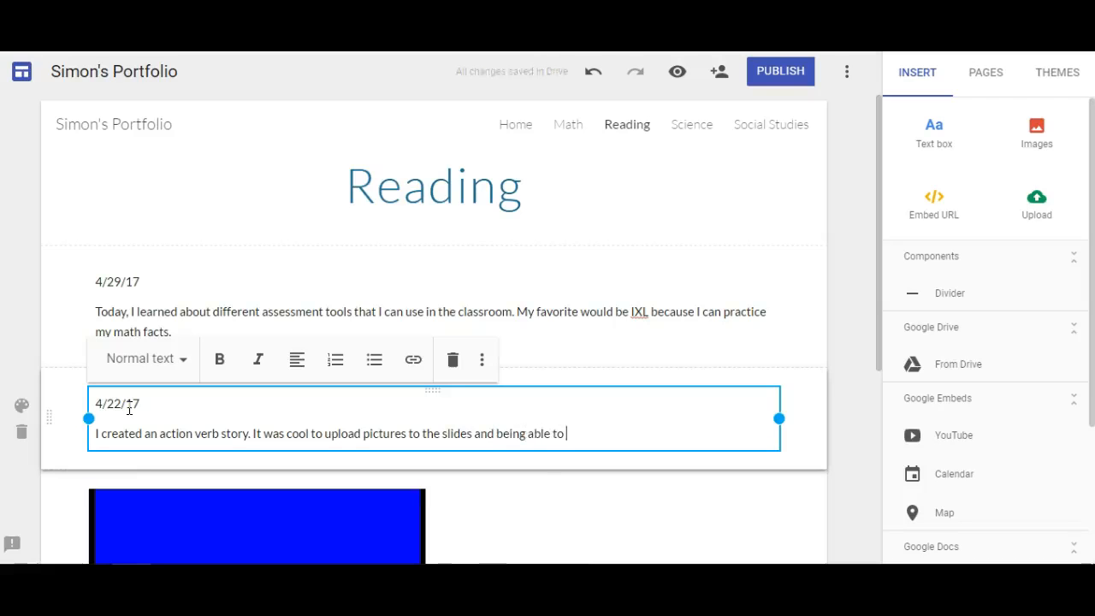
text(type.)
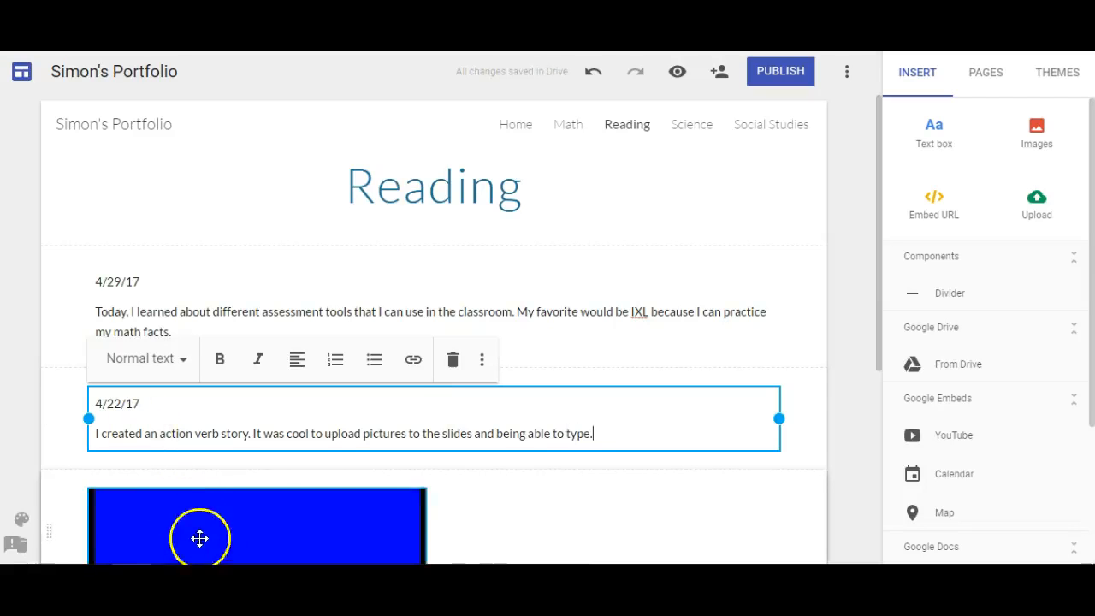
Step: Review the Reading page, selecting the embedded slides and the header section
scroll(525, 503, down, 2)
click(524, 503)
scroll(522, 502, down, 1)
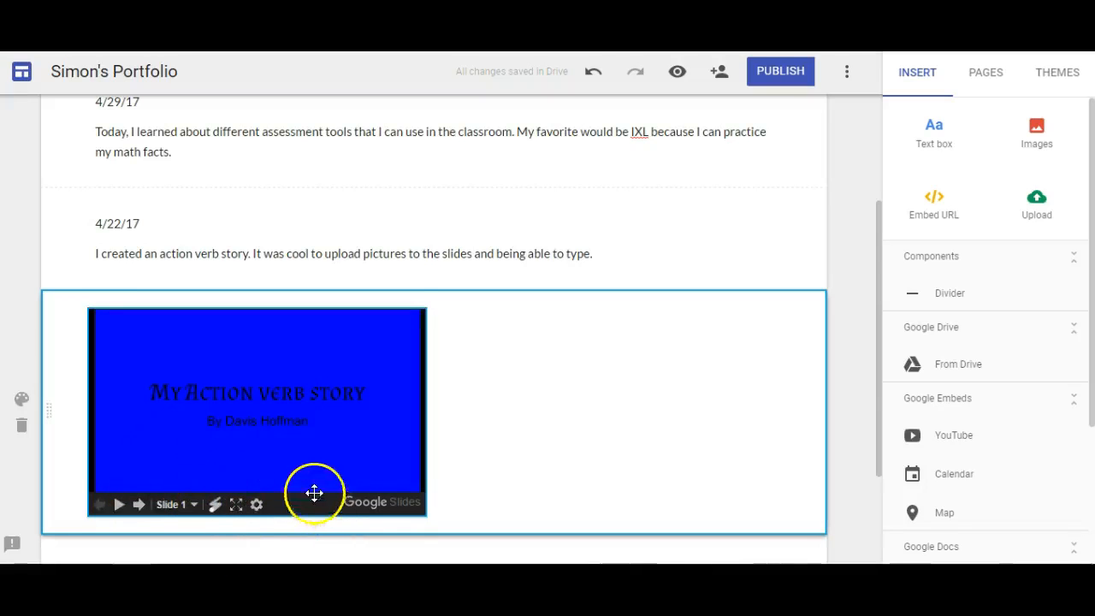
scroll(296, 481, up, 3)
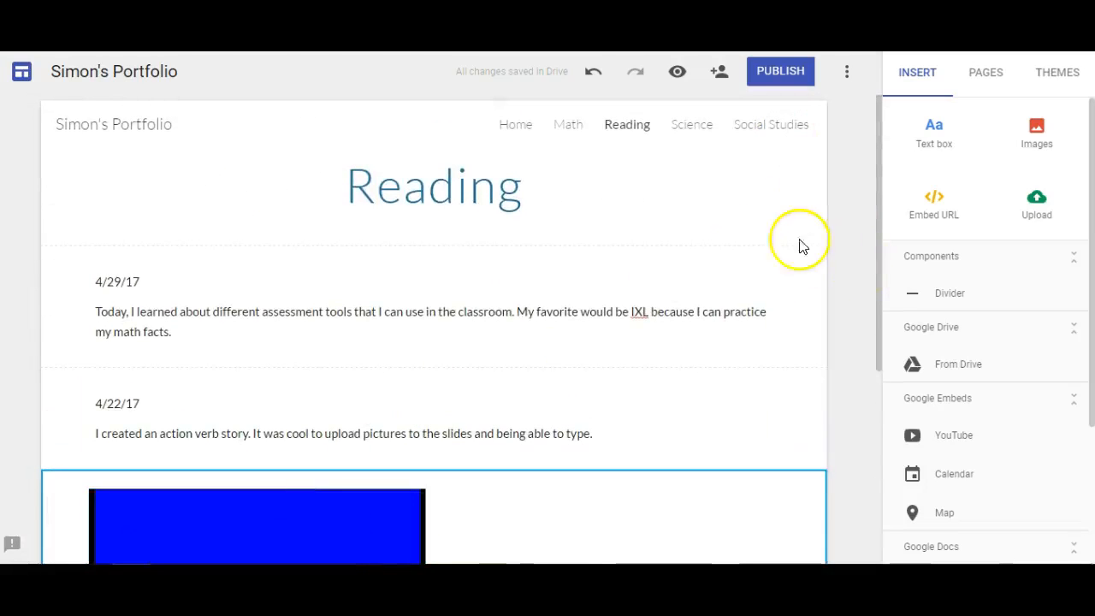
click(740, 196)
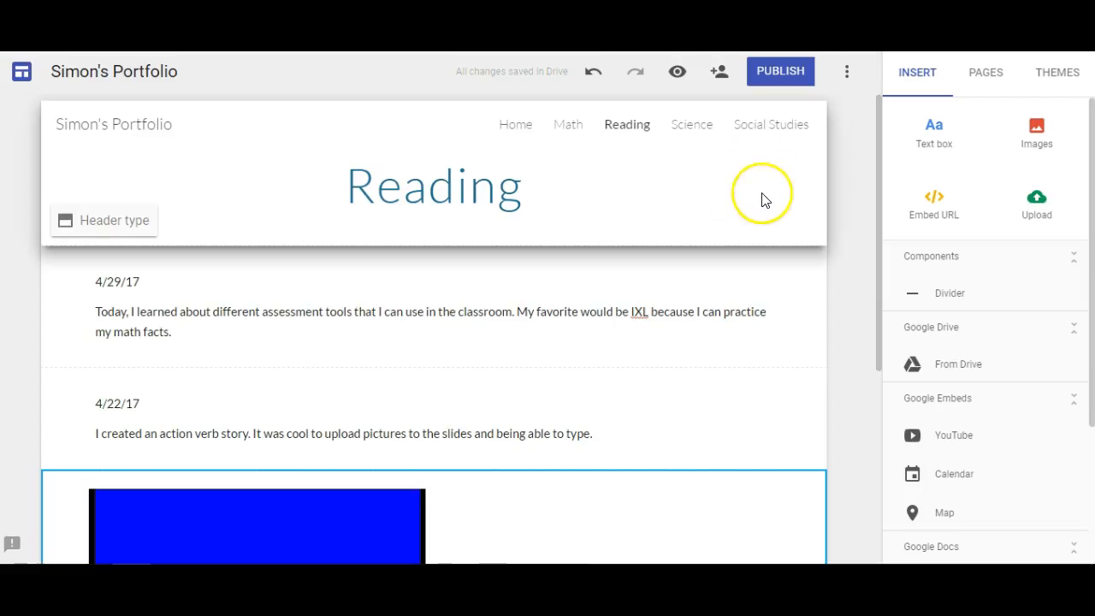
Step: Go to the Home page and bring up the Publish your site dialog
click(514, 128)
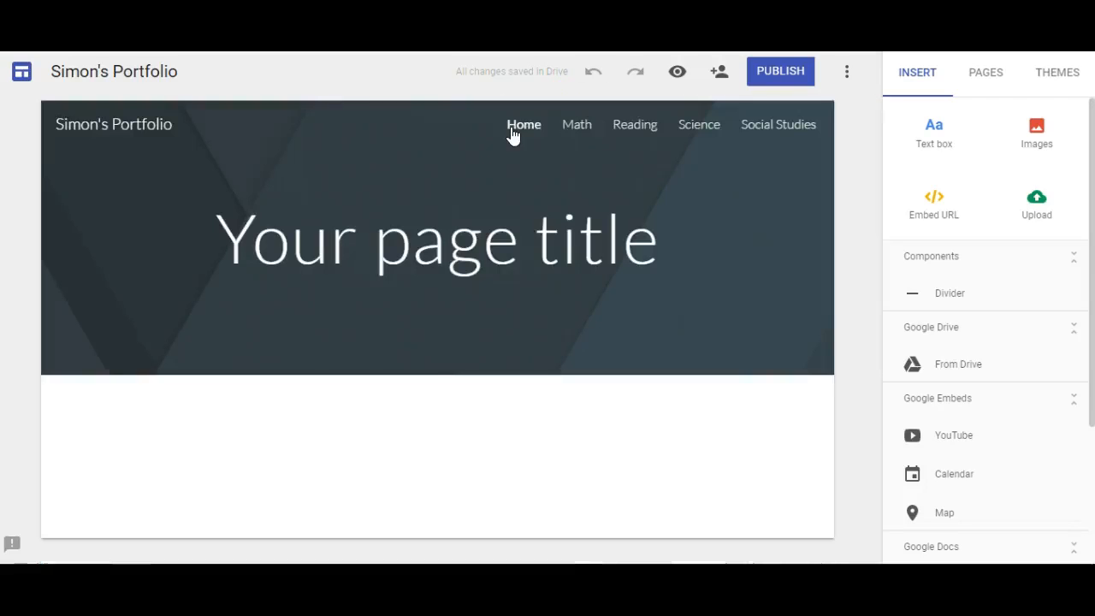
click(492, 261)
click(502, 406)
click(505, 437)
click(582, 249)
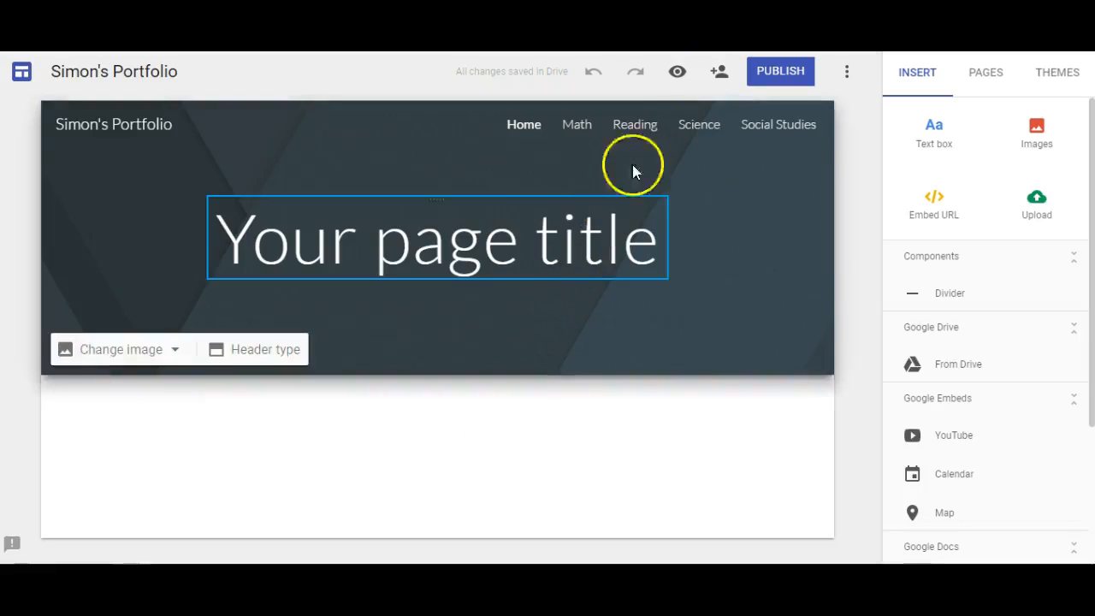
click(766, 77)
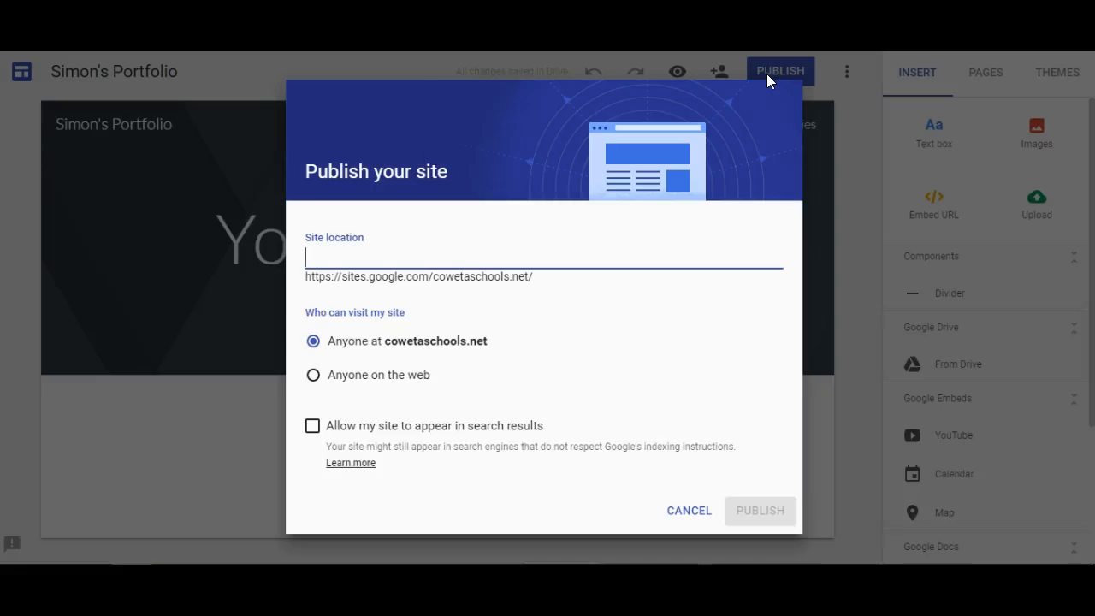
Step: Publish the portfolio at the site address simonportfolio2017
text(s)
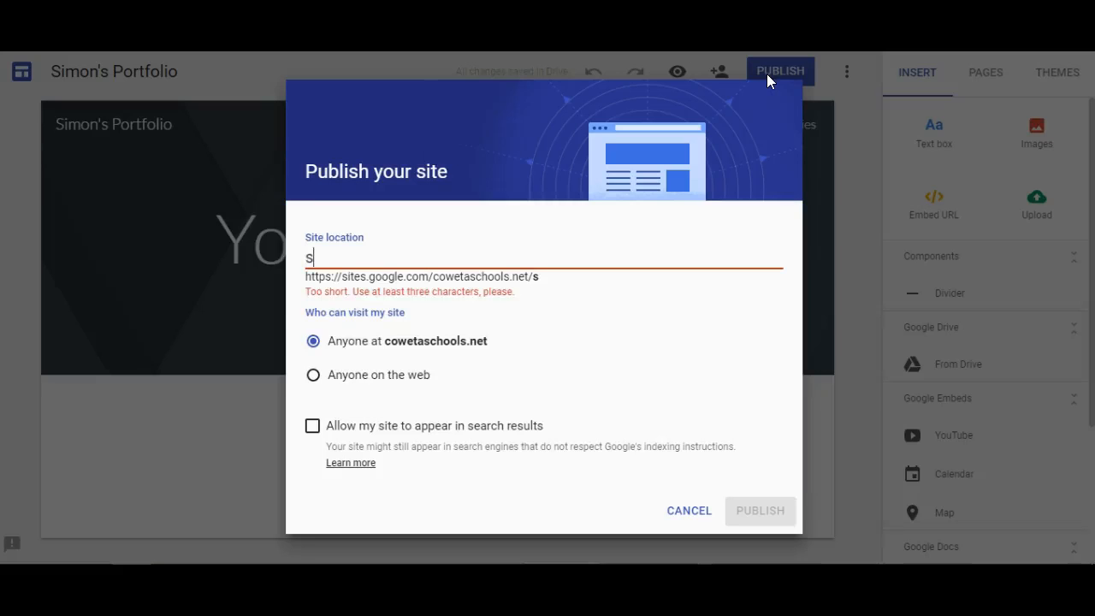
key(BackSpace)
text(s)
key(BackSpace)
text(simon)
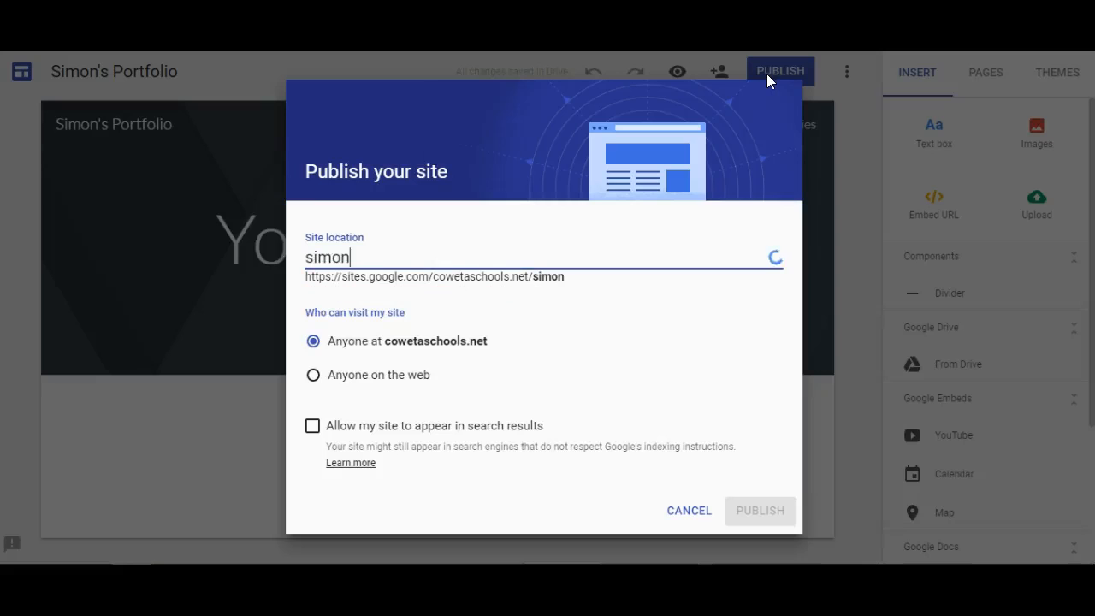
text(portfo)
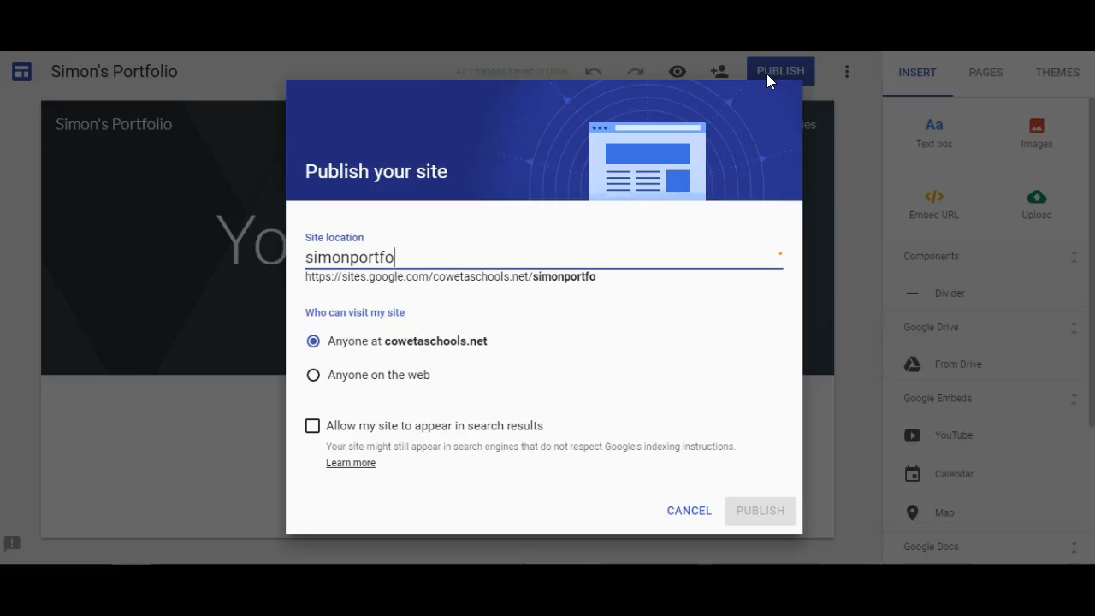
text(lio2017)
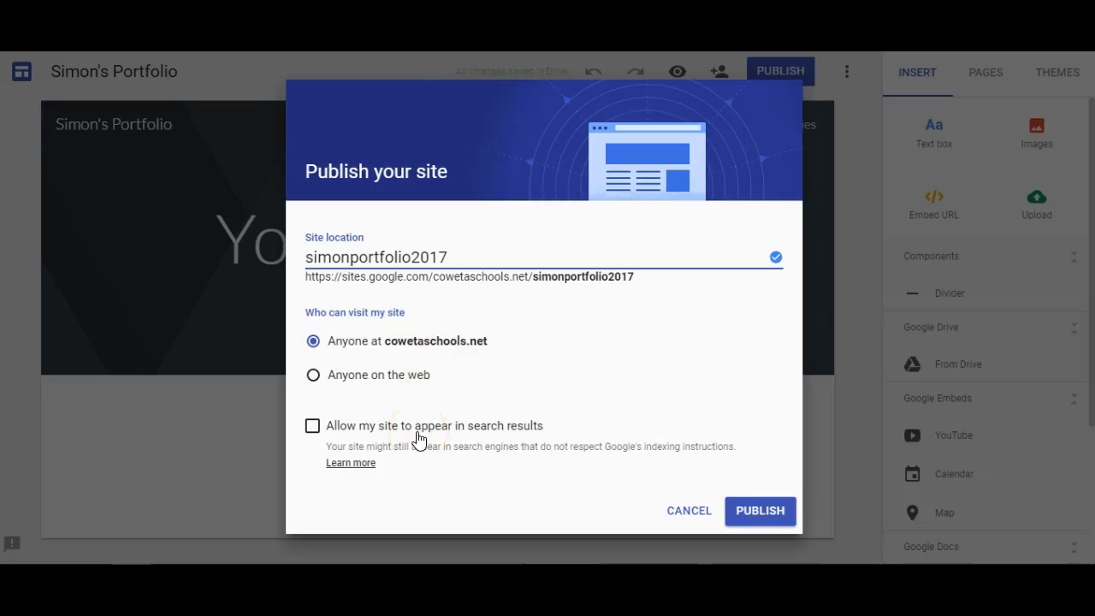
click(750, 525)
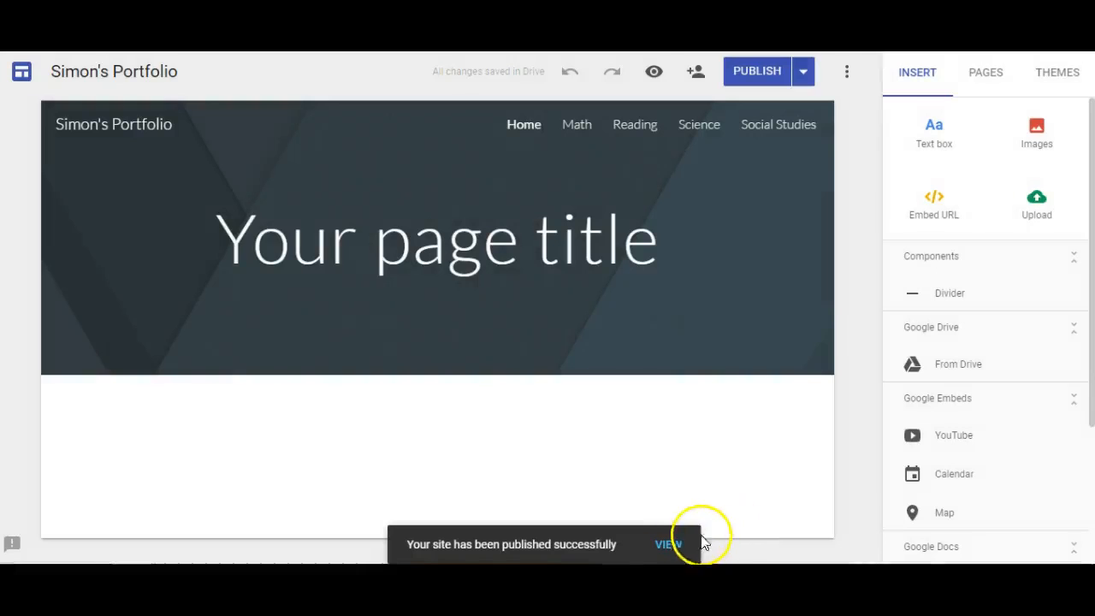
Step: View the live site and scroll its Reading page down to the embedded action verb slides
click(671, 544)
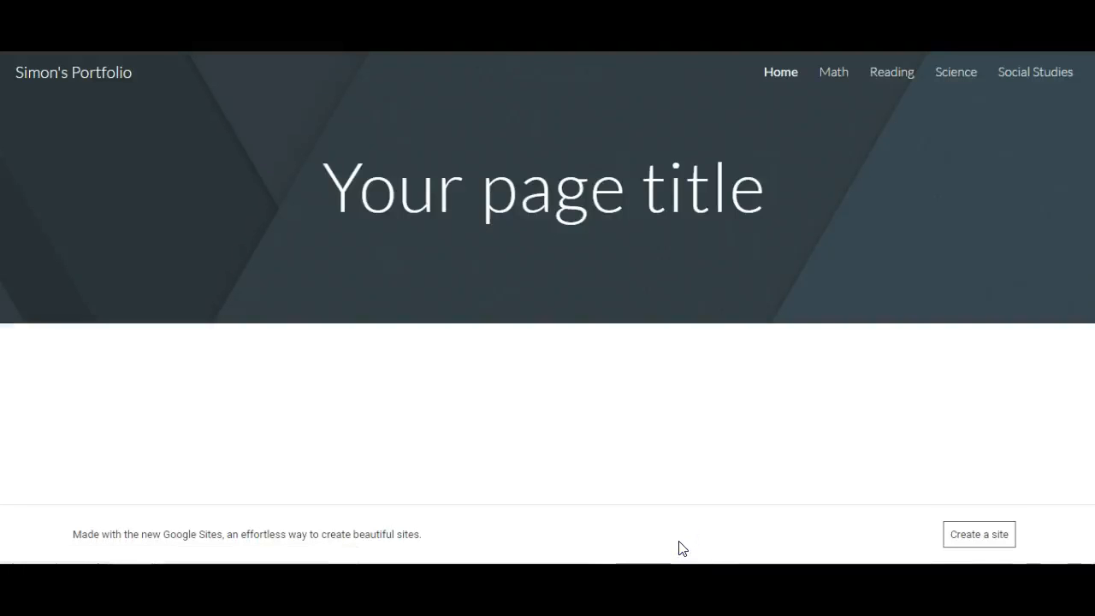
click(894, 70)
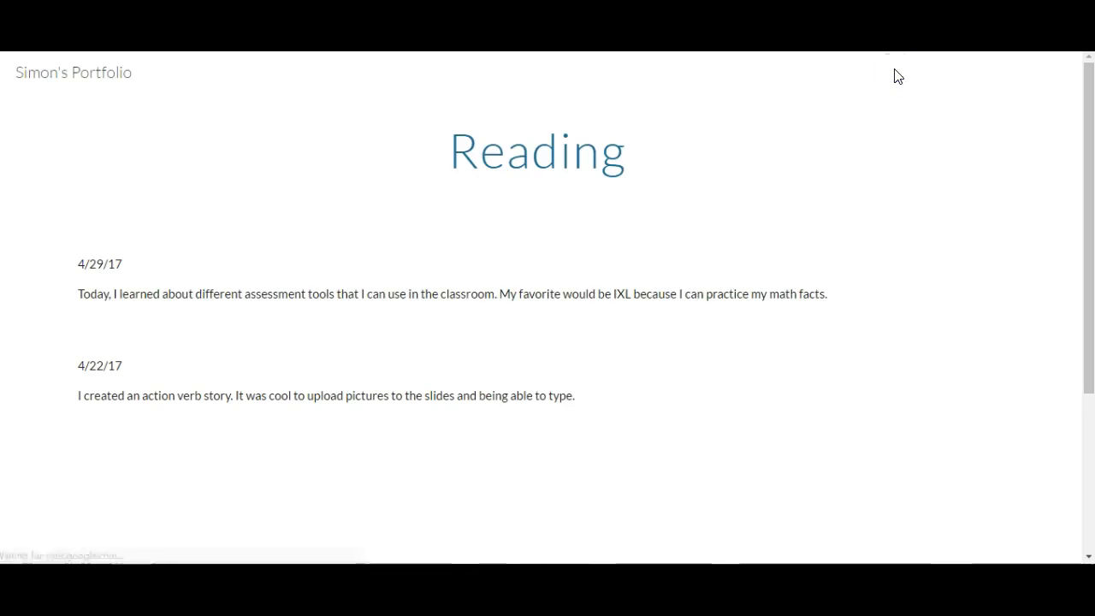
click(841, 224)
scroll(841, 224, down, 1)
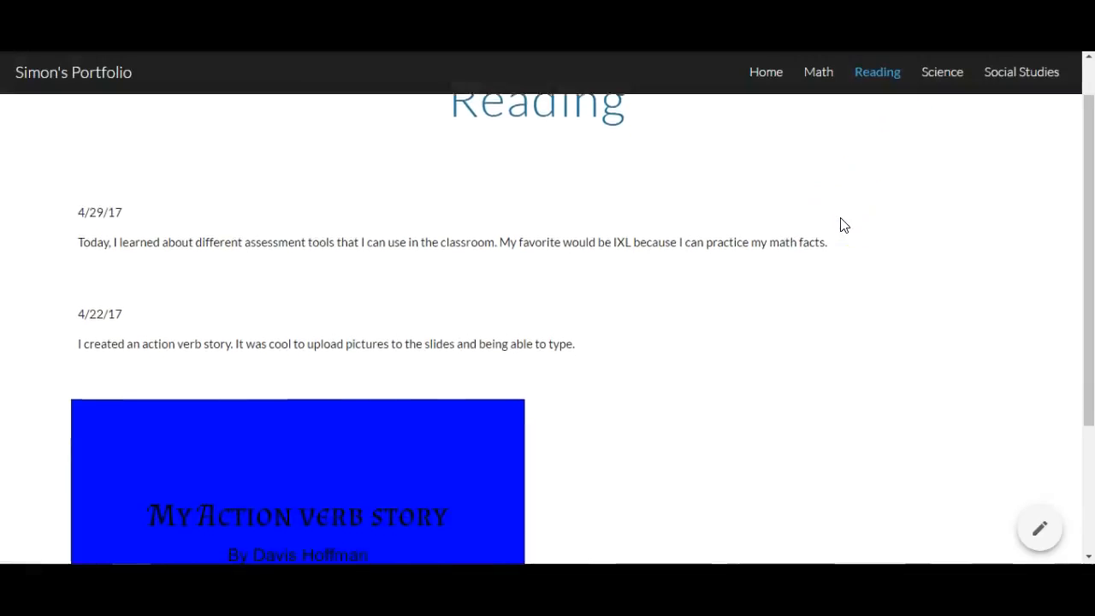
scroll(841, 224, down, 1)
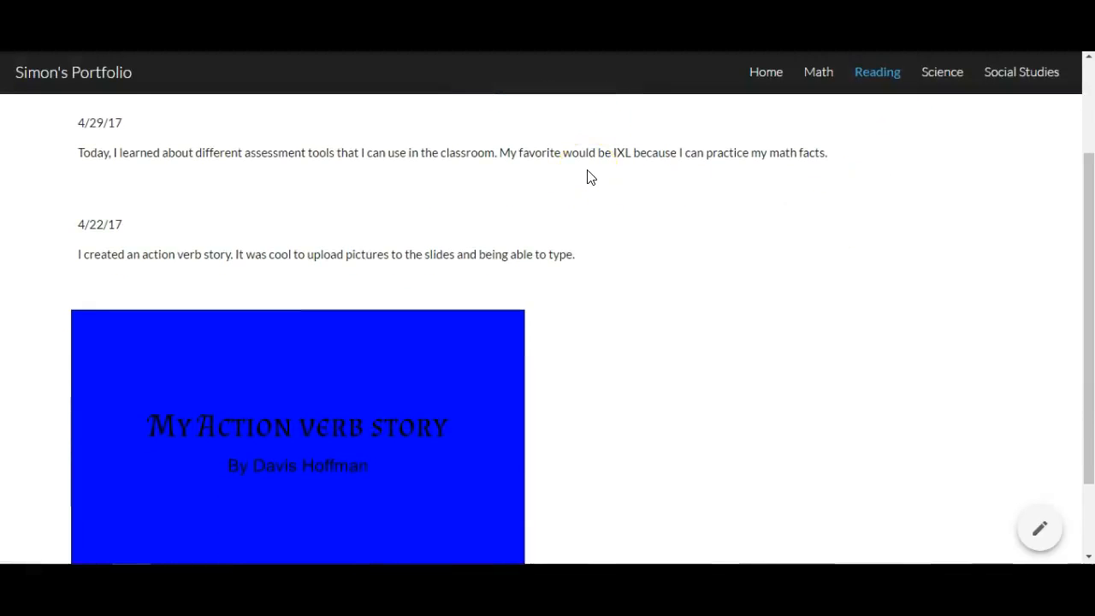
scroll(587, 178, down, 1)
scroll(588, 177, up, 1)
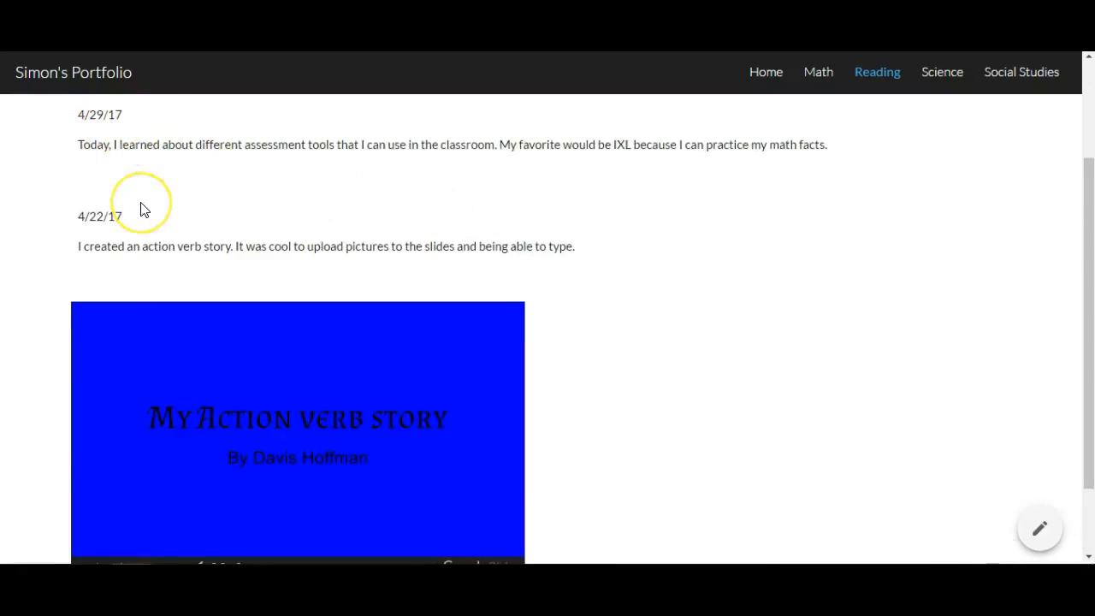
scroll(142, 211, down, 1)
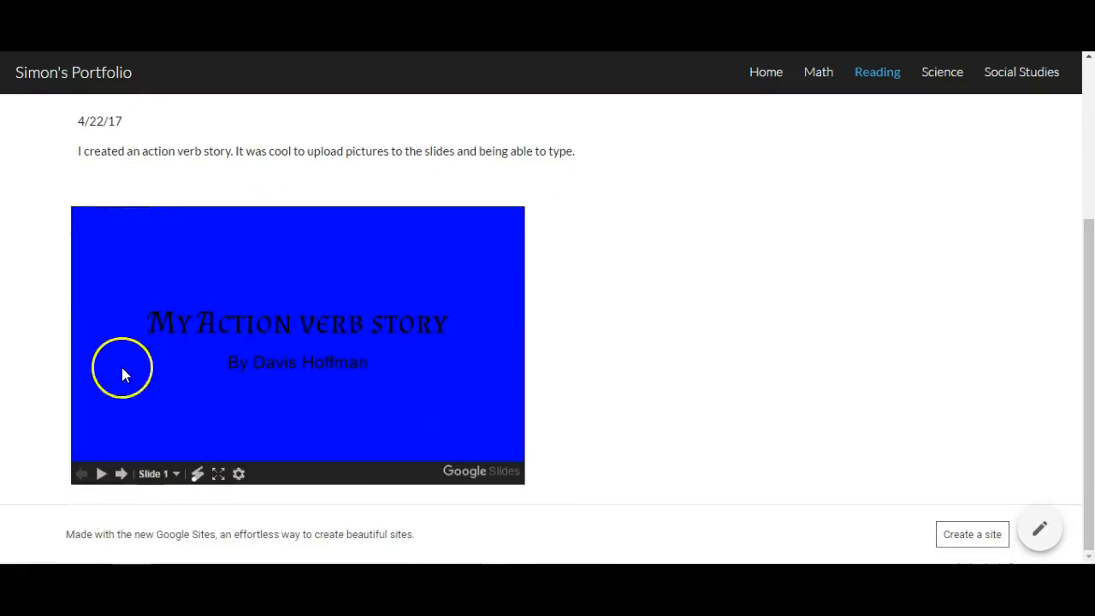
Step: Page the embedded slideshow forward to slide 6, then back to slide 2, 'What is an action verb.'
click(120, 473)
click(123, 473)
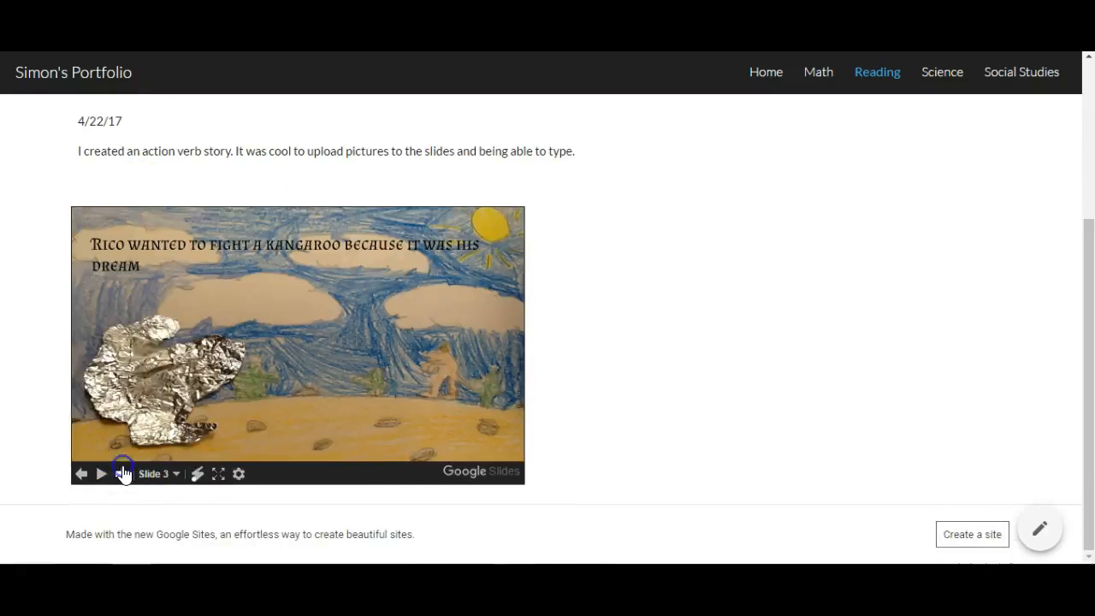
click(123, 473)
click(122, 473)
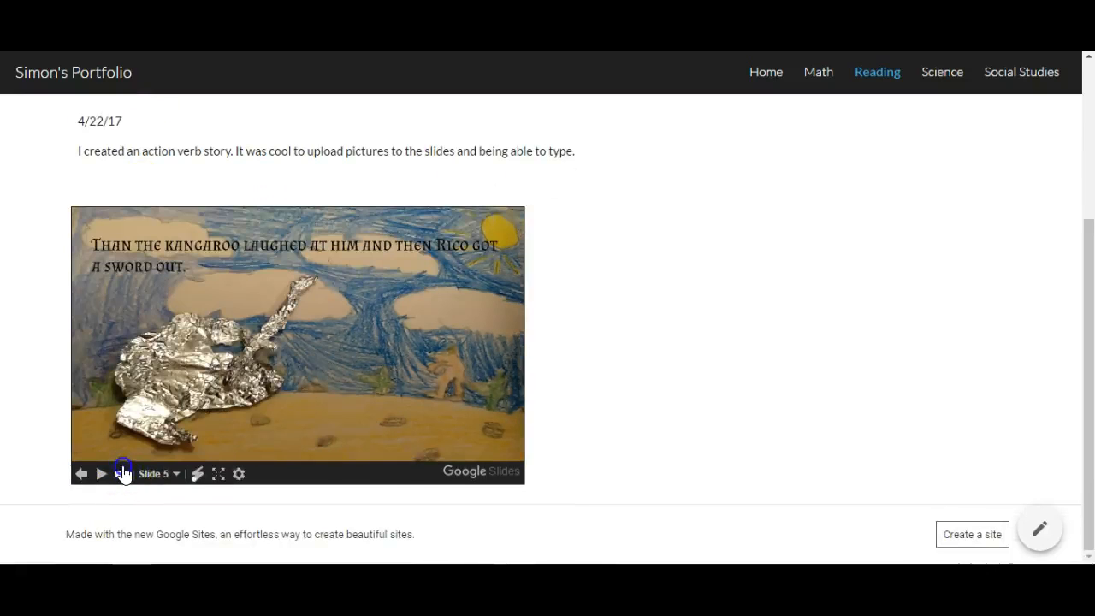
click(122, 473)
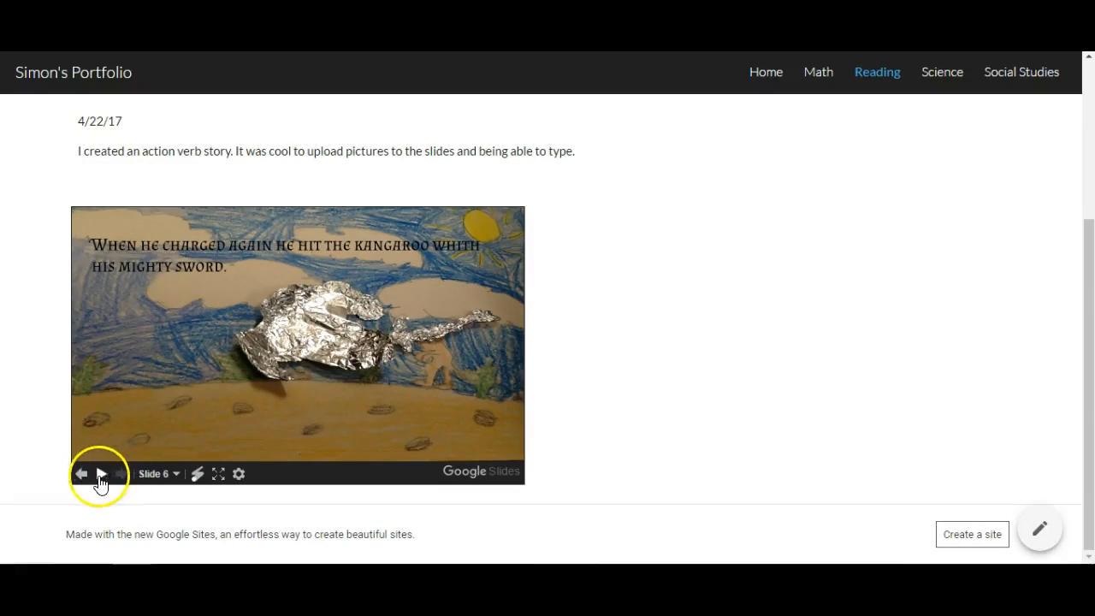
click(82, 476)
click(82, 476)
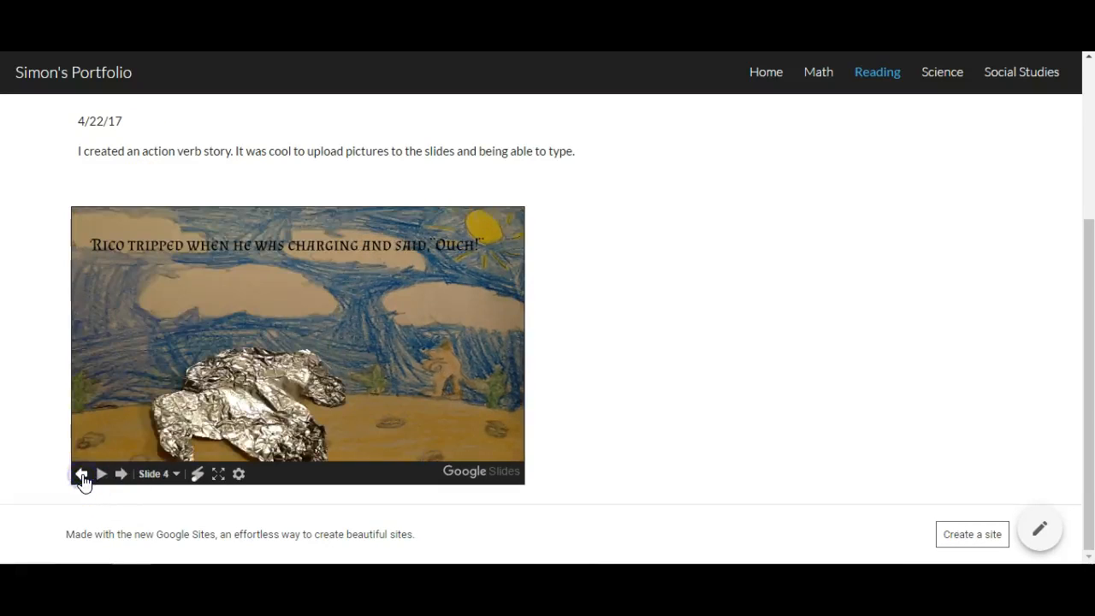
click(82, 476)
click(82, 475)
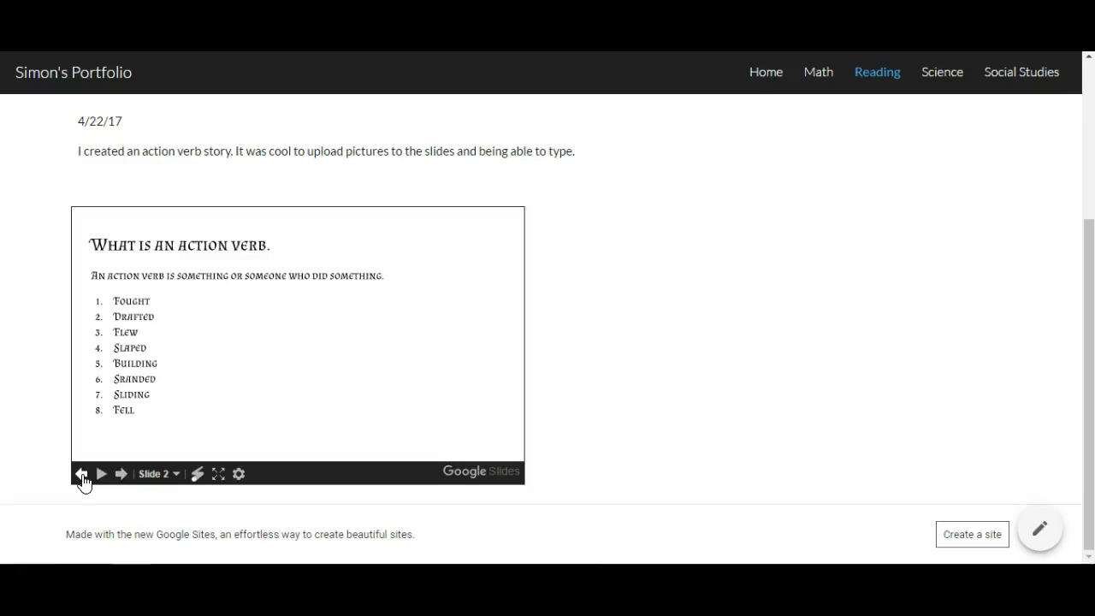
Step: Scroll back up the Reading page before moving to the Module 1 site's Resources page
scroll(80, 482, up, 3)
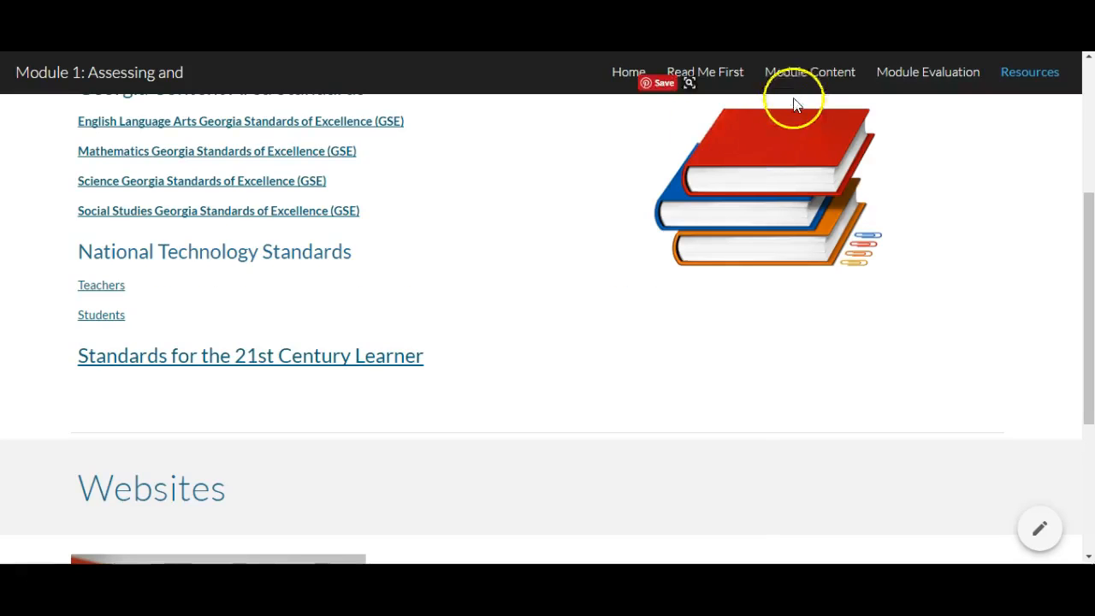
Step: Open the Module 1 Module Evaluation page and scroll through its embedded feedback form
click(910, 72)
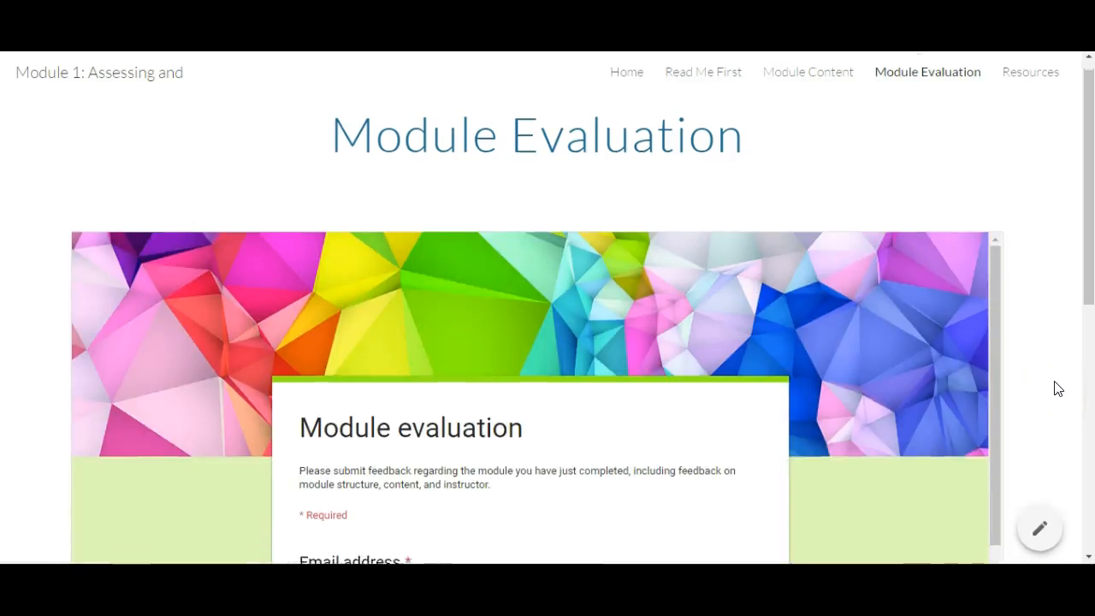
scroll(1057, 387, down, 2)
click(1036, 394)
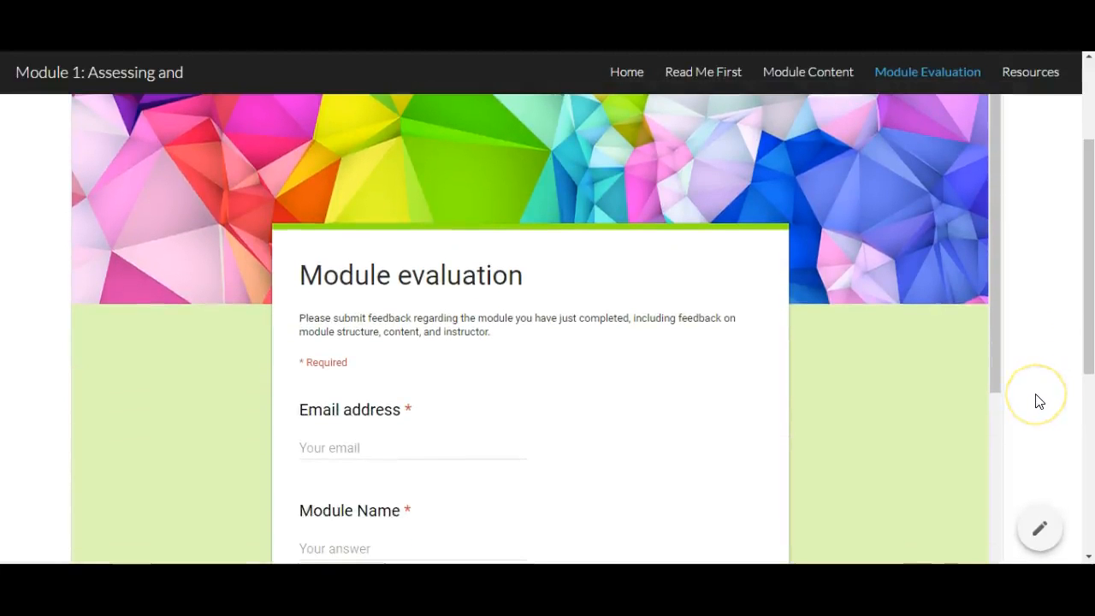
click(1019, 396)
click(947, 400)
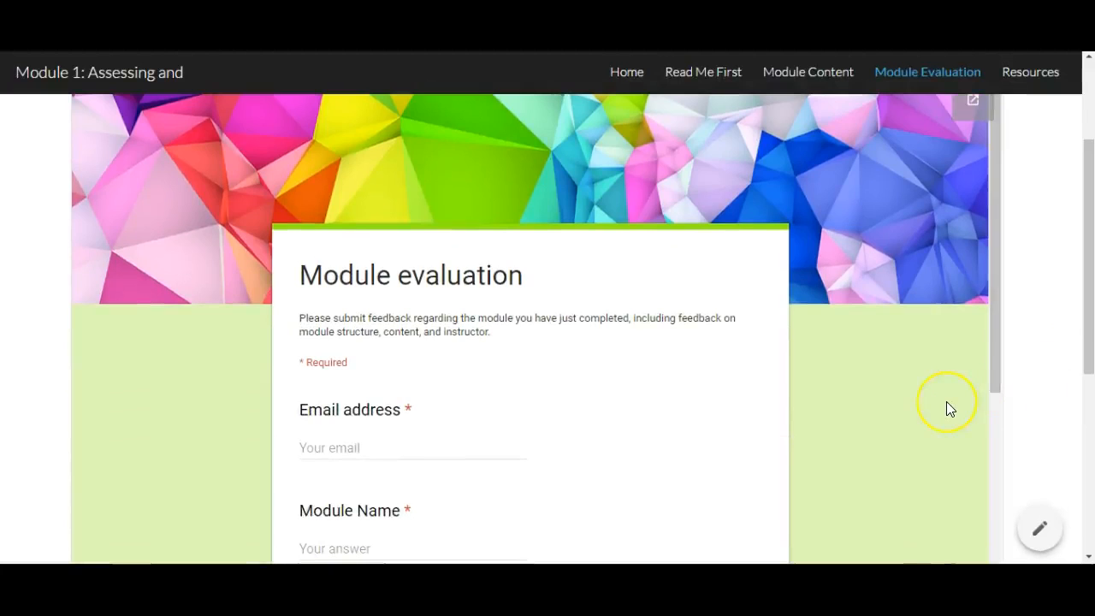
scroll(946, 402, down, 2)
scroll(946, 402, down, 5)
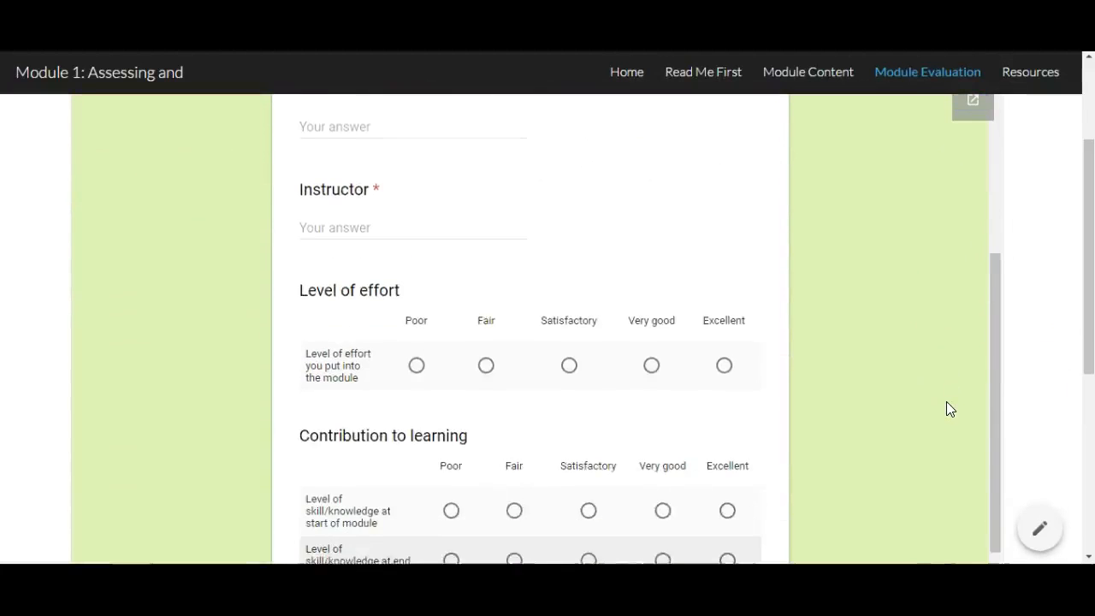